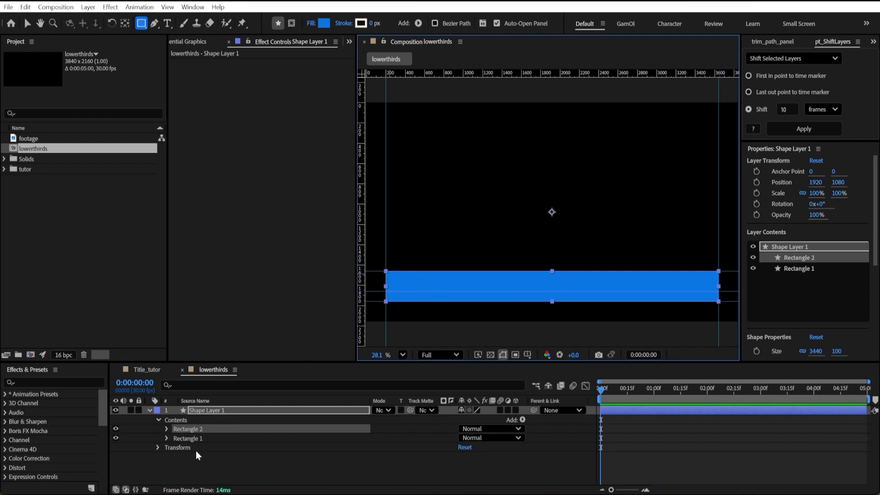
# Collapse Shape Layer 1 and make a single duplicate of it, undoing any extra copies.
pyautogui.click(206, 410)
pyautogui.click(149, 410)
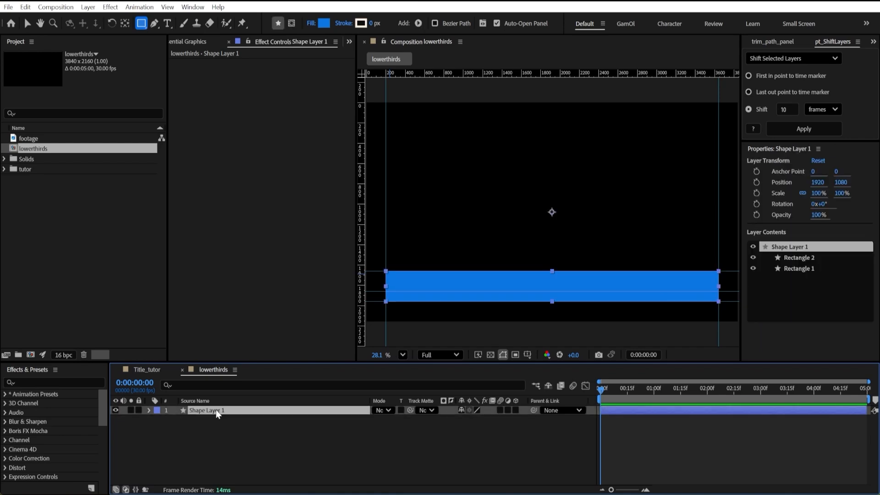
pyautogui.hotkey('ctrl', 'd')
pyautogui.hotkey('ctrl', 'd')
pyautogui.hotkey('ctrl', 'd')
pyautogui.rightClick(219, 439)
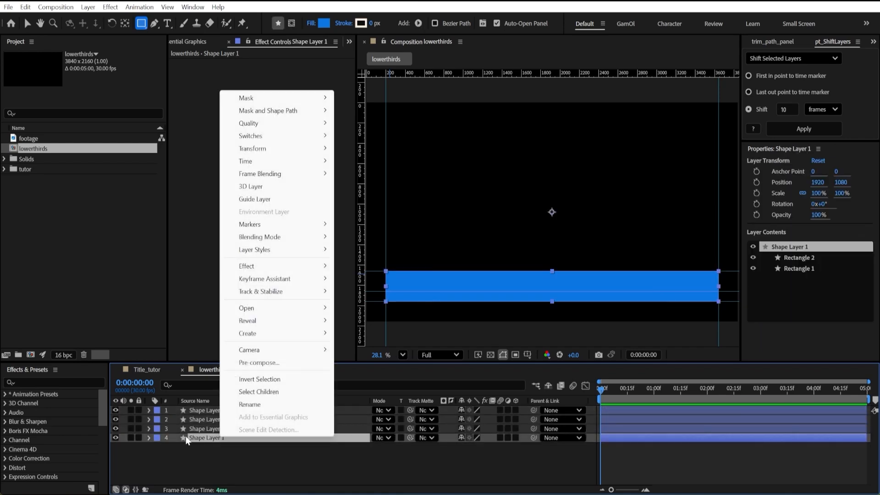
pyautogui.click(208, 439)
pyautogui.hotkey('ctrl', 'z')
pyautogui.hotkey('ctrl', 'z')
# Delete Rectangle 2 from the duplicated Shape Layer 2 and Rectangle 1 from the original Shape Layer 1.
pyautogui.click(149, 410)
pyautogui.click(185, 429)
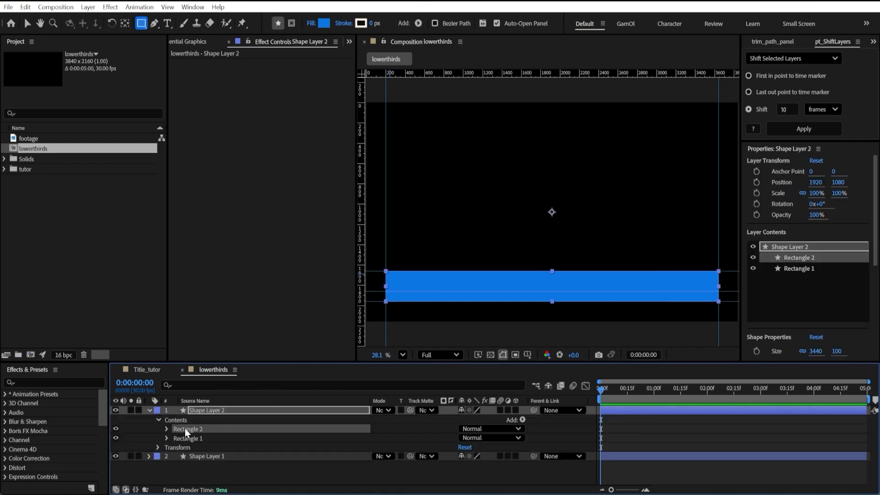
pyautogui.press('Delete')
pyautogui.click(149, 447)
pyautogui.click(191, 466)
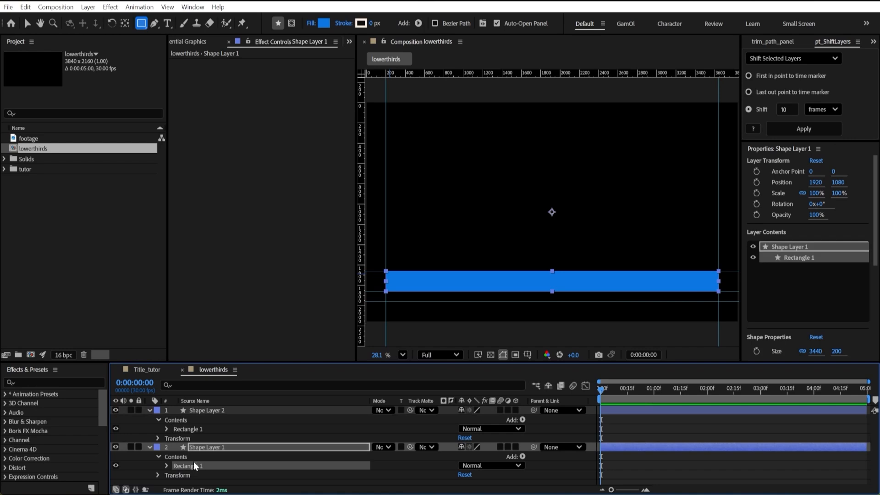
pyautogui.click(197, 473)
pyautogui.click(152, 447)
pyautogui.click(150, 447)
pyautogui.click(211, 465)
# Rename Shape Layer 1 as sub_musk and Shape Layer 2 as musk.
pyautogui.rightClick(218, 447)
pyautogui.click(252, 415)
pyautogui.write('sub')
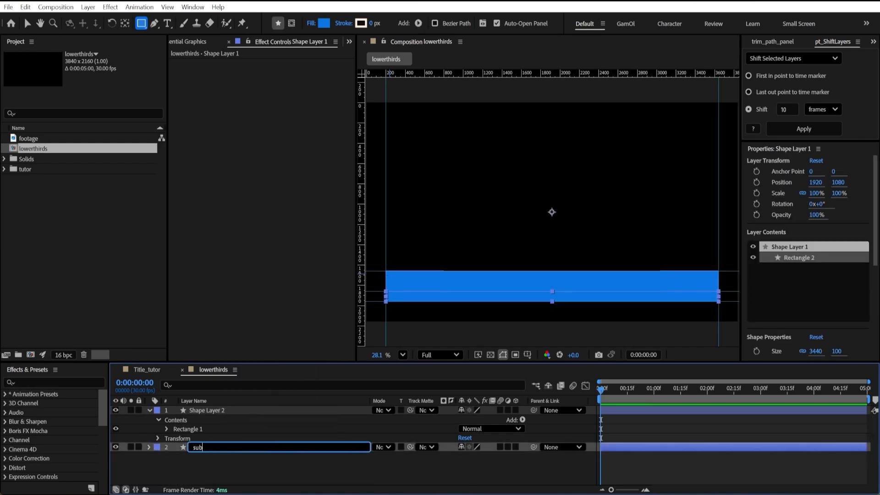
pyautogui.write('_musk')
pyautogui.rightClick(211, 411)
pyautogui.click(261, 380)
pyautogui.write('musk')
pyautogui.press('Return')
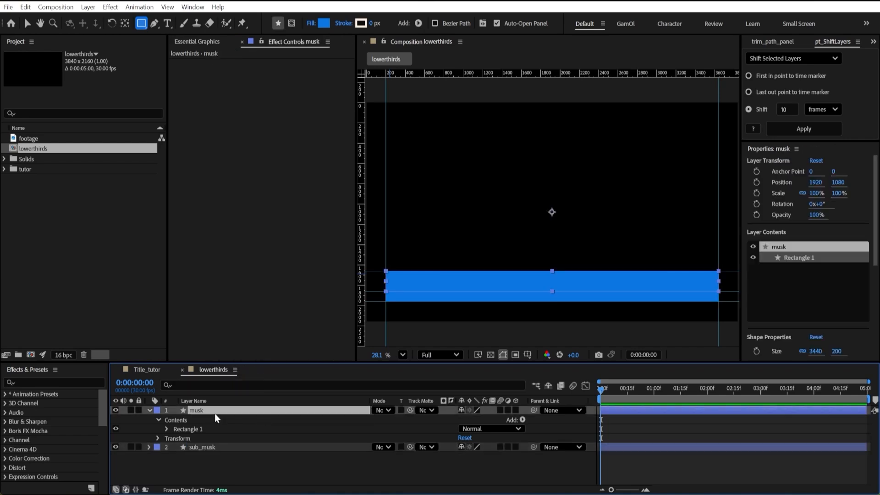
# Duplicate the musk layer, rename the copy bg, and move it directly below musk.
pyautogui.hotkey('ctrl', 'd')
pyautogui.rightClick(214, 411)
pyautogui.click(247, 378)
pyautogui.write('bg')
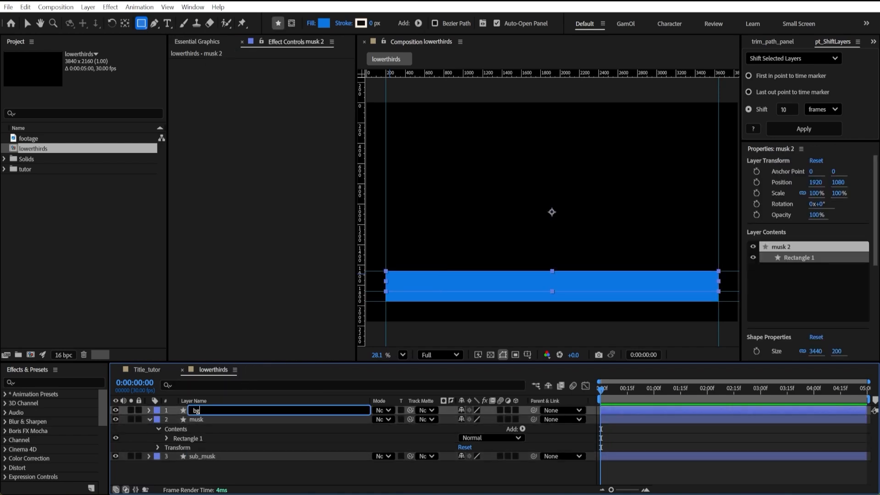
pyautogui.press('Return')
pyautogui.moveTo(198, 409); pyautogui.dragTo(217, 468)
# Duplicate the sub_musk layer and rename the lower copy sub_bg.
pyautogui.click(216, 456)
pyautogui.hotkey('ctrl', 'd')
pyautogui.rightClick(216, 468)
pyautogui.click(261, 435)
pyautogui.write('sub_bg')
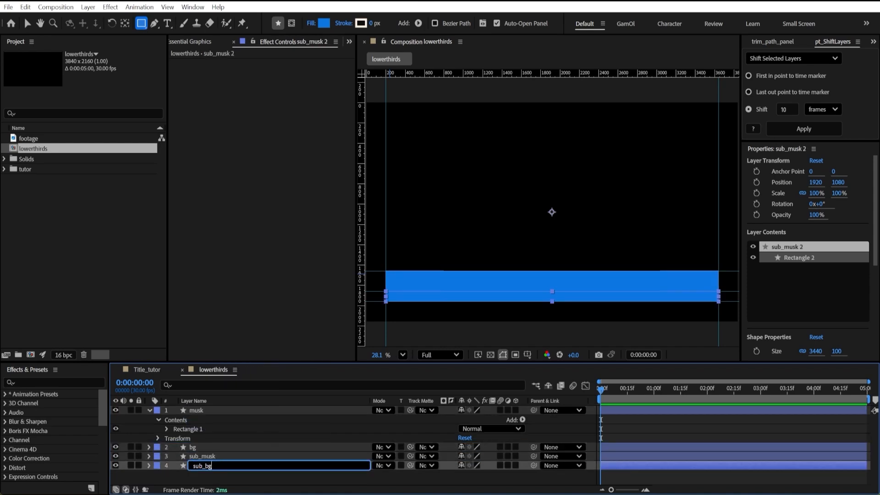
pyautogui.press('Return')
# Create an empty text layer and expand its additional text options to review the font and paragraph settings.
pyautogui.hotkey('ctrl', 'alt', 'shift', 't')
pyautogui.click(780, 281)
pyautogui.click(866, 264)
pyautogui.scroll(-3, 875, 294)
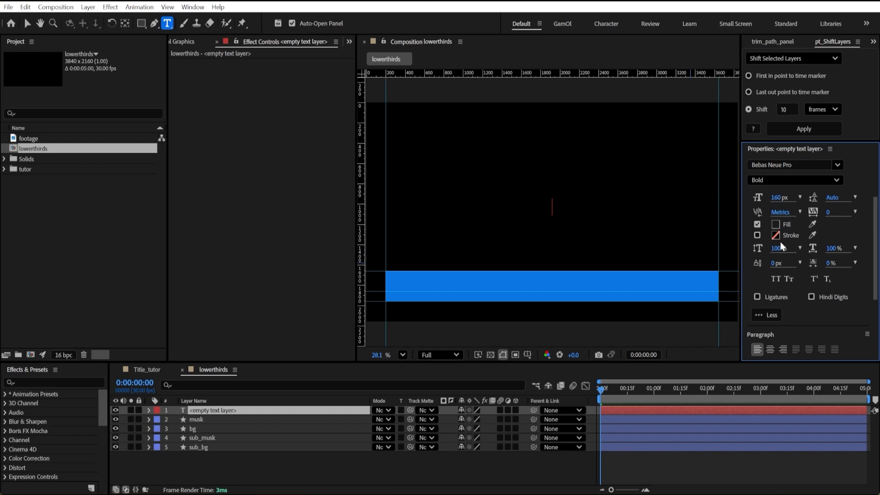
pyautogui.scroll(-2, 803, 312)
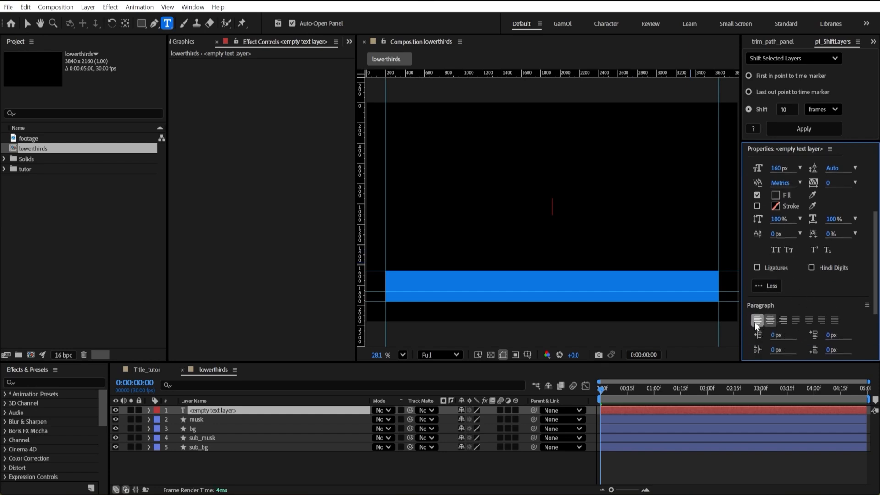
pyautogui.scroll(3, 811, 299)
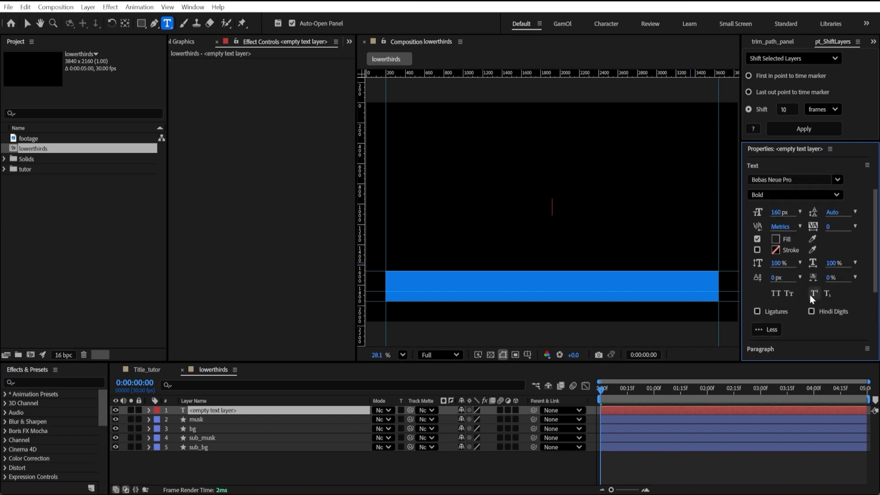
# Rename the empty text layer as .f0 and enter NAME TITLE as its text.
pyautogui.rightClick(225, 409)
pyautogui.click(255, 377)
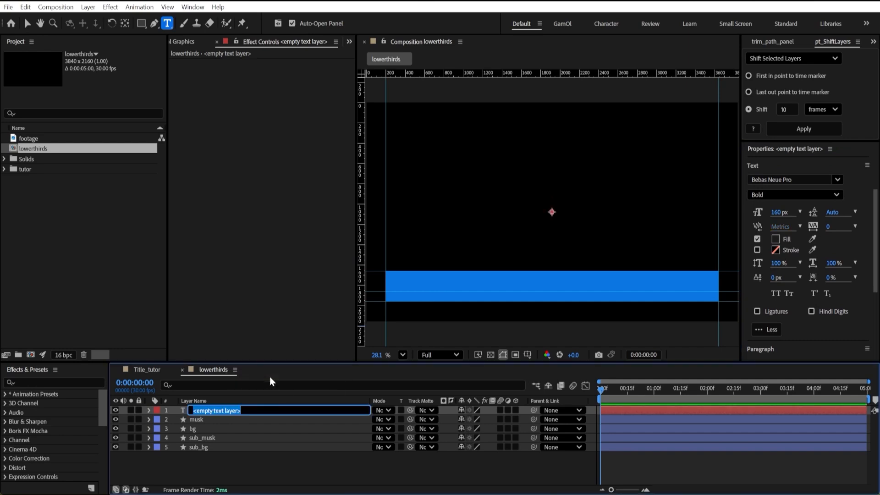
pyautogui.write('_f0')
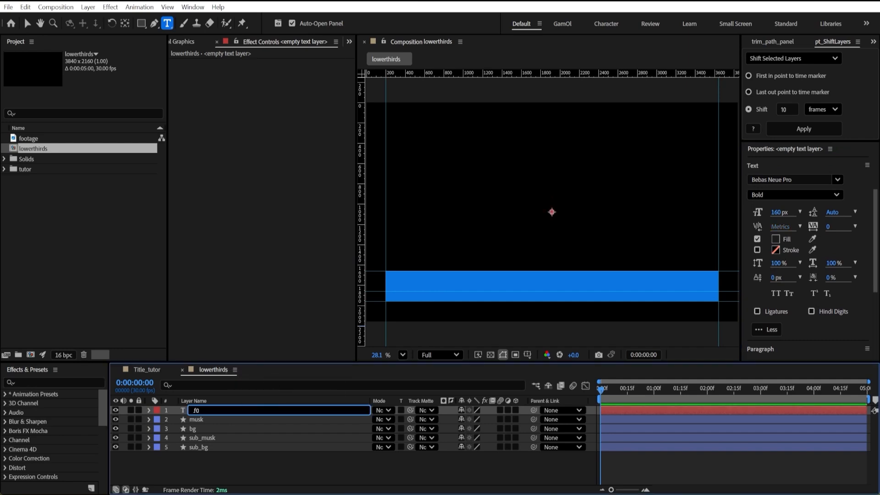
pyautogui.press('Return')
pyautogui.doubleClick(252, 411)
pyautogui.write('NAME TITLE')
pyautogui.click(200, 478)
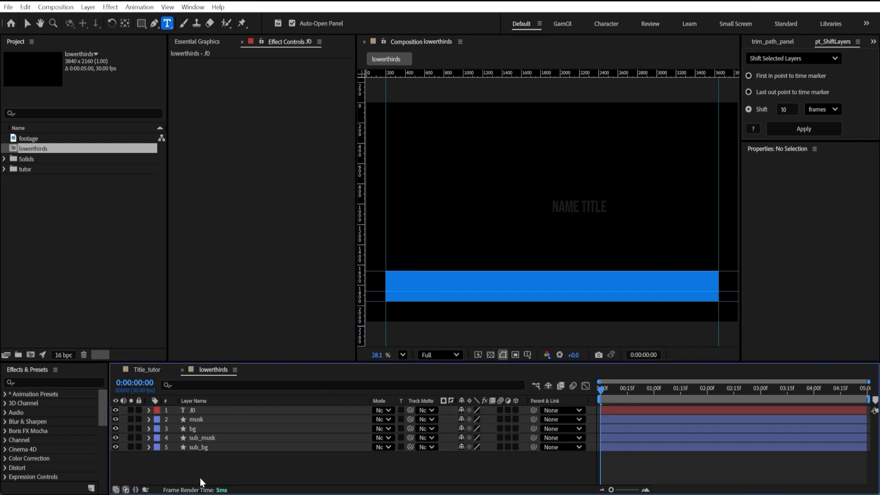
# Set the .f0 text layer's position to 240, 1820 so it sits on the blue bar.
pyautogui.click(203, 413)
pyautogui.press('p')
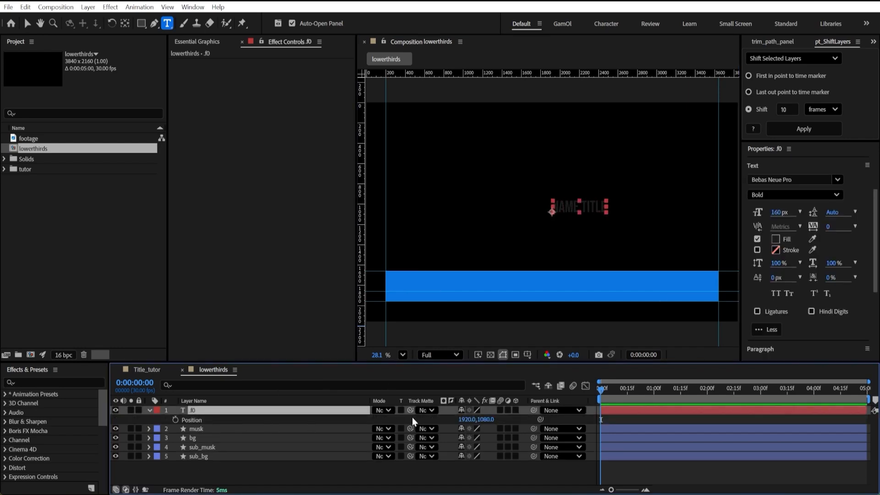
pyautogui.click(469, 419)
pyautogui.write('240')
pyautogui.press('Return')
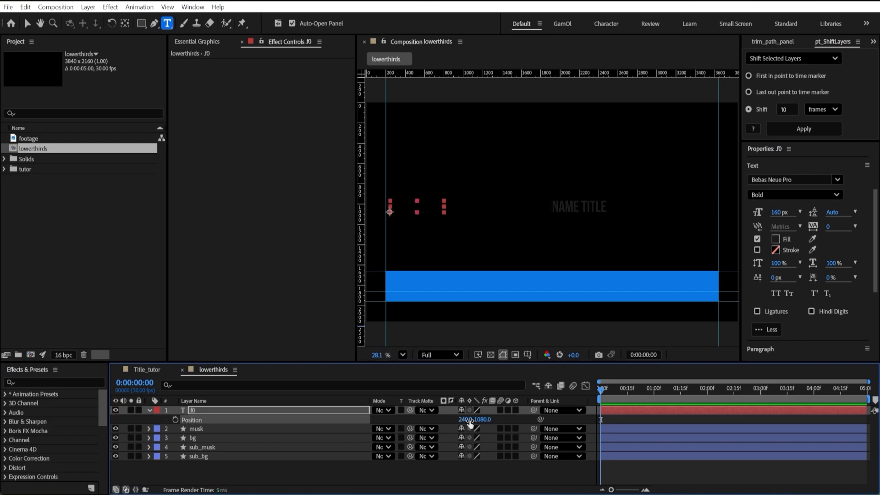
pyautogui.moveTo(485, 422); pyautogui.dragTo(493, 420)
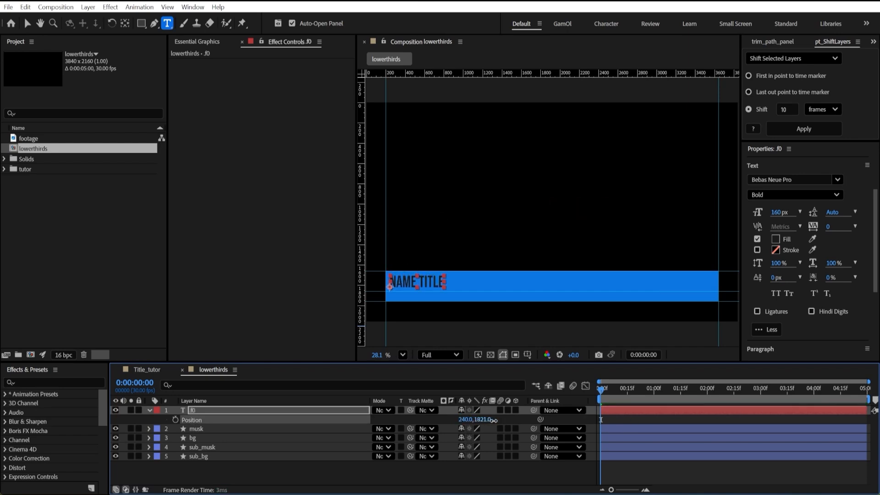
pyautogui.click(495, 420)
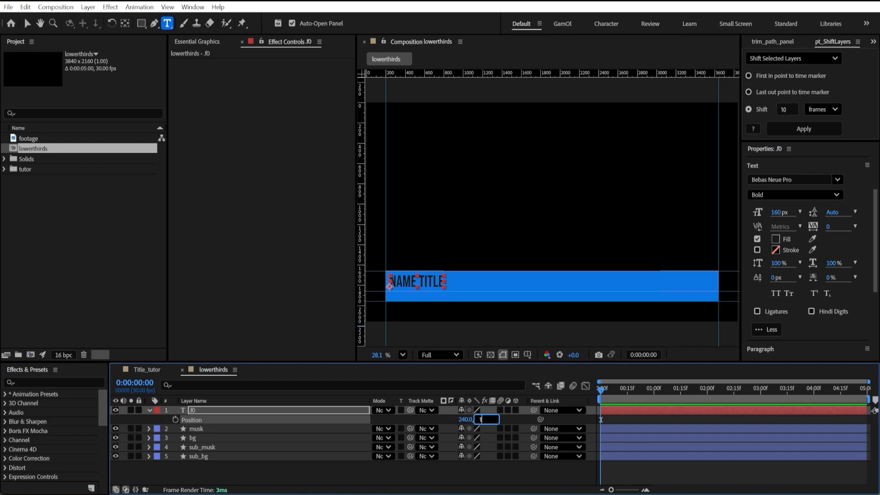
pyautogui.click(303, 472)
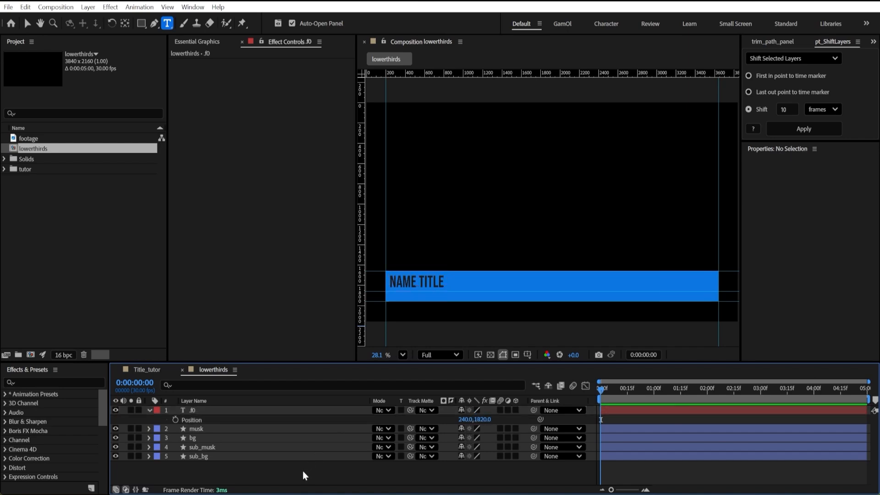
# Duplicate the .f0 layer, place the copy between bg and sub_musk, and rename it .f1.
pyautogui.click(207, 411)
pyautogui.hotkey('ctrl', 'd')
pyautogui.moveTo(207, 413); pyautogui.dragTo(203, 450)
pyautogui.press('Return')
pyautogui.click(205, 444)
pyautogui.press('BackSpace')
pyautogui.write('1')
pyautogui.press('Return')
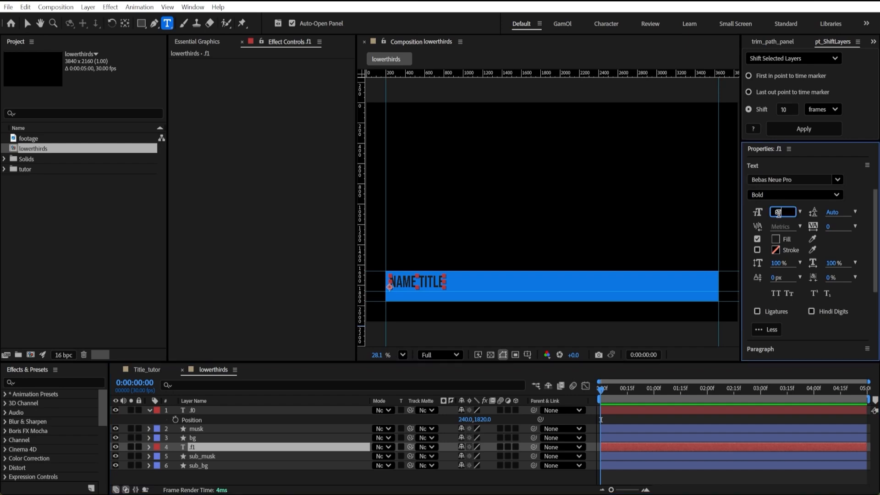
# Set the .f1 text to the Regular font style at 80 px.
pyautogui.click(818, 195)
pyautogui.click(776, 222)
pyautogui.click(273, 448)
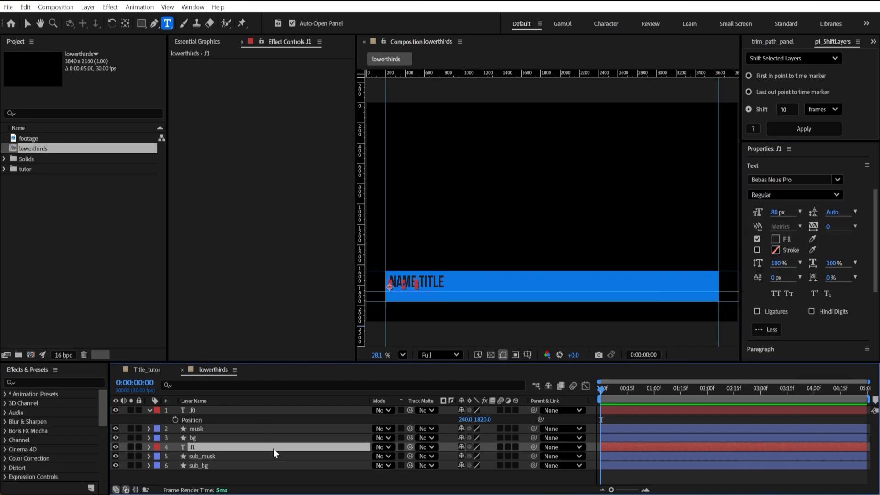
# Set the .f1 layer's vertical position to 1940 and collapse both text layers.
pyautogui.press('p')
pyautogui.click(484, 457)
pyautogui.write('1940')
pyautogui.press('Return')
pyautogui.scroll(5, 403, 300)
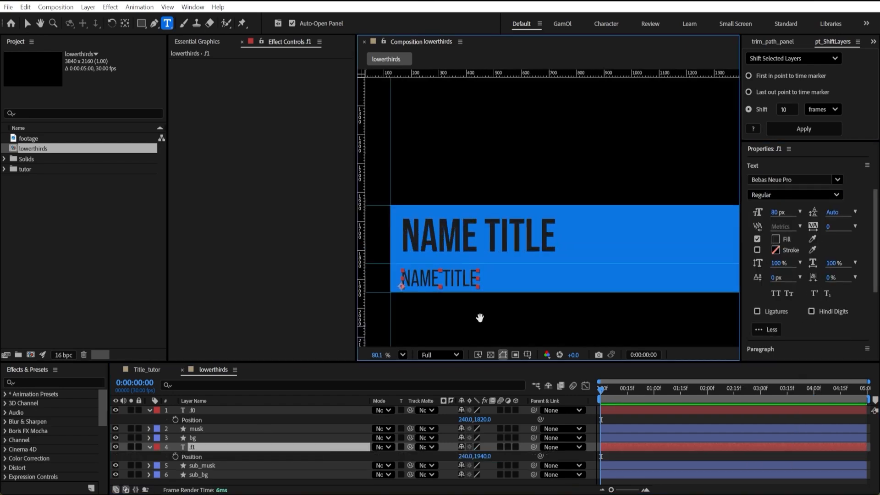
pyautogui.scroll(-4, 550, 271)
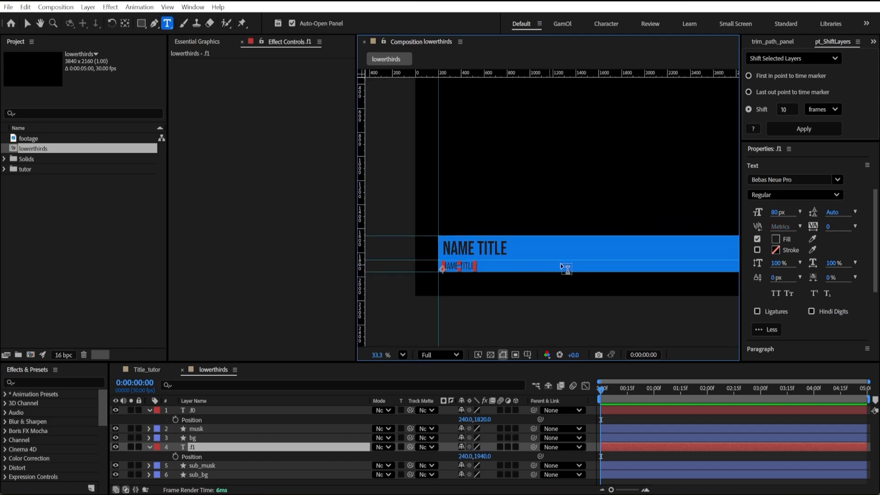
pyautogui.click(150, 410)
pyautogui.click(149, 439)
# Paste NAME TITLE repeatedly into the .f0 text until it runs past the end of the blue bar.
pyautogui.doubleClick(208, 411)
pyautogui.hotkey('ctrl', 'c')
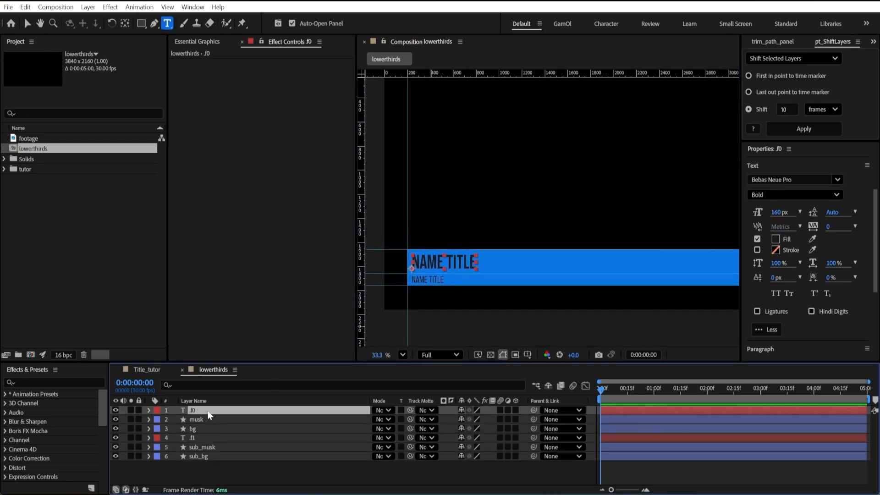
pyautogui.scroll(-3, 536, 227)
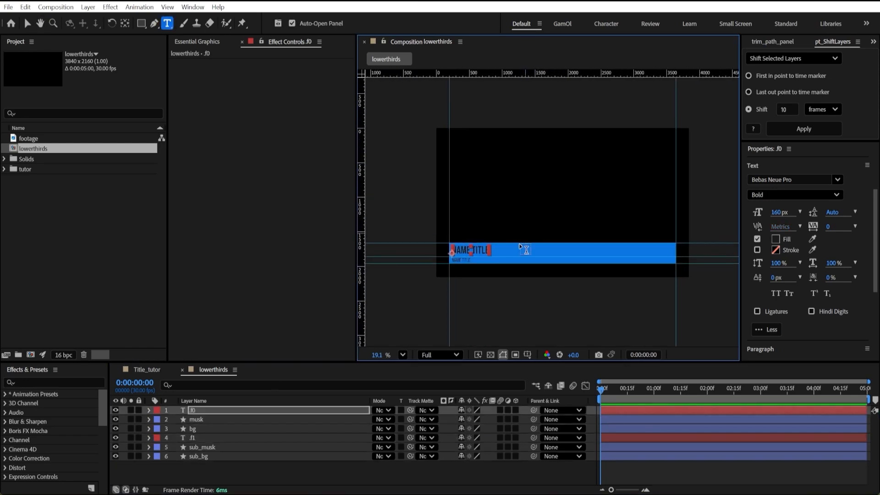
pyautogui.scroll(1, 504, 259)
pyautogui.hotkey('ctrl', 'v')
pyautogui.hotkey('ctrl', 'v')
pyautogui.hotkey('ctrl', 'v')
pyautogui.hotkey('ctrl', 'v')
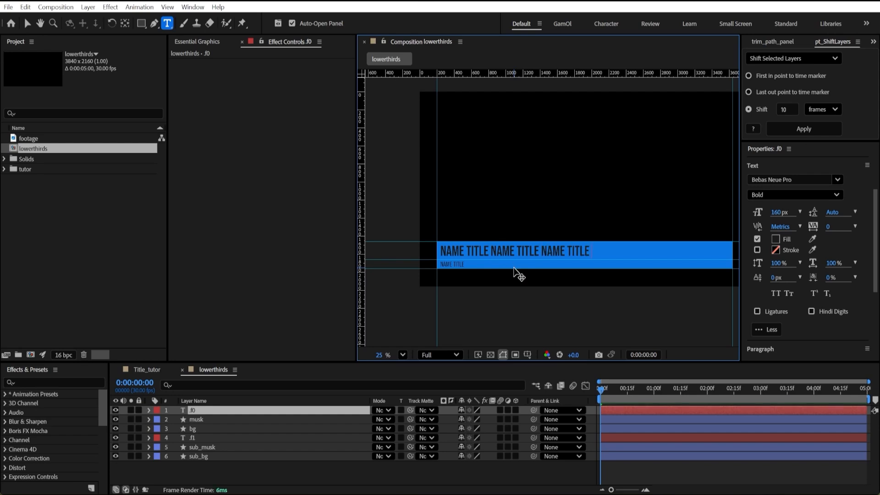
pyautogui.hotkey('ctrl', 'v')
pyautogui.click(448, 474)
pyautogui.scroll(-1, 582, 212)
pyautogui.scroll(1, 601, 201)
pyautogui.moveTo(603, 200); pyautogui.dragTo(570, 224)
pyautogui.click(492, 356)
pyautogui.click(491, 355)
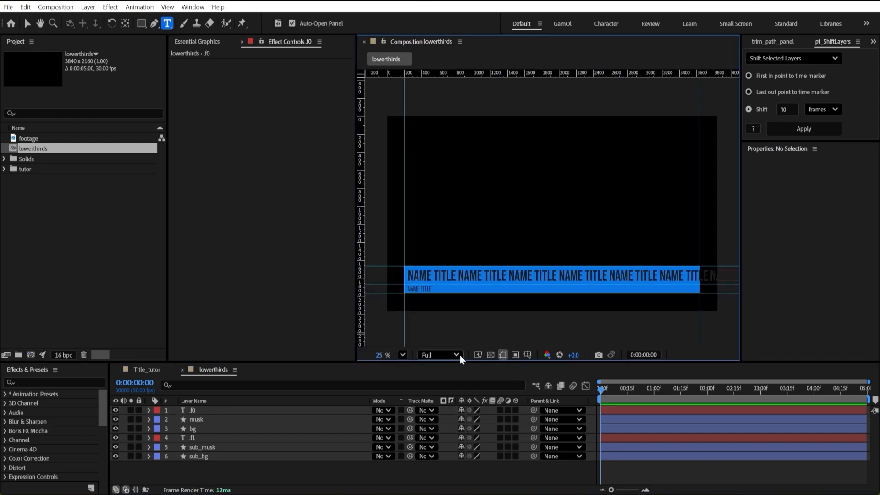
# Reveal the .f0 layer's Scale property and apply a Slider Control effect with its slider set to 3360.
pyautogui.click(207, 409)
pyautogui.press('s')
pyautogui.click(3, 376)
pyautogui.click(45, 383)
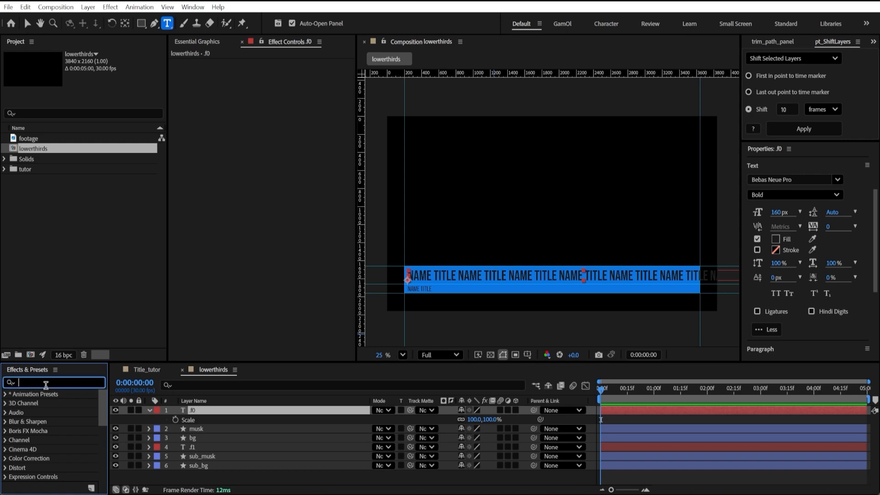
pyautogui.write('slider')
pyautogui.moveTo(54, 403); pyautogui.dragTo(213, 411)
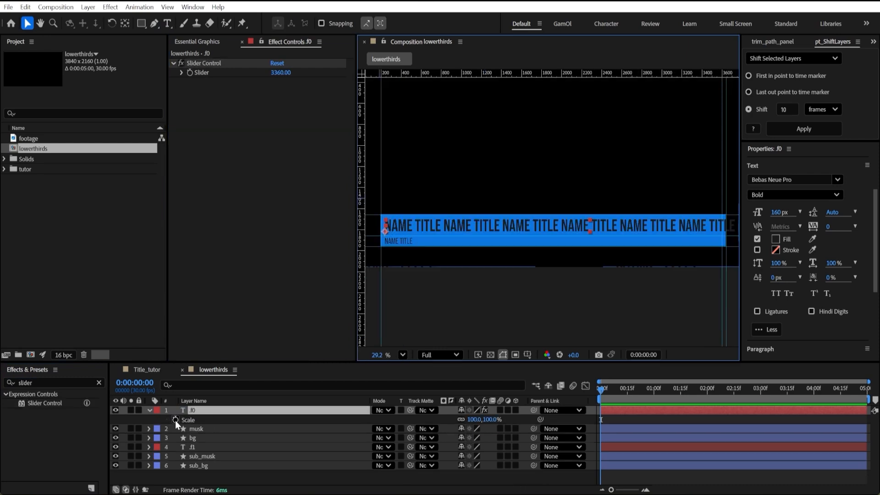
# Add an expression to the .f0 layer's Scale using the first code block from Notepad, which limits text width by the Slider Control.
pyautogui.keyDown('alt'); pyautogui.click(175, 420); pyautogui.keyUp('alt')
pyautogui.hotkey('ctrl', 'v')
pyautogui.hotkey('ctrl', 'z')
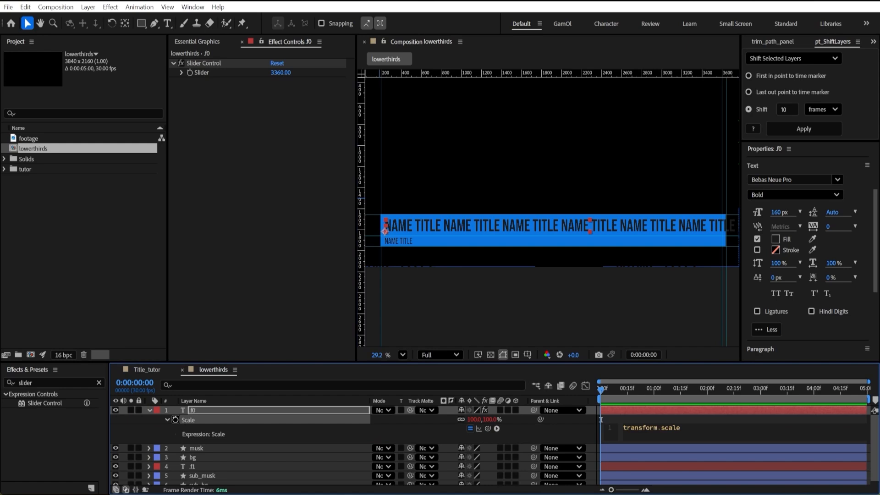
pyautogui.hotkey('alt', 'Tab')
pyautogui.moveTo(516, 146); pyautogui.dragTo(447, 113)
pyautogui.hotkey('ctrl', 'c')
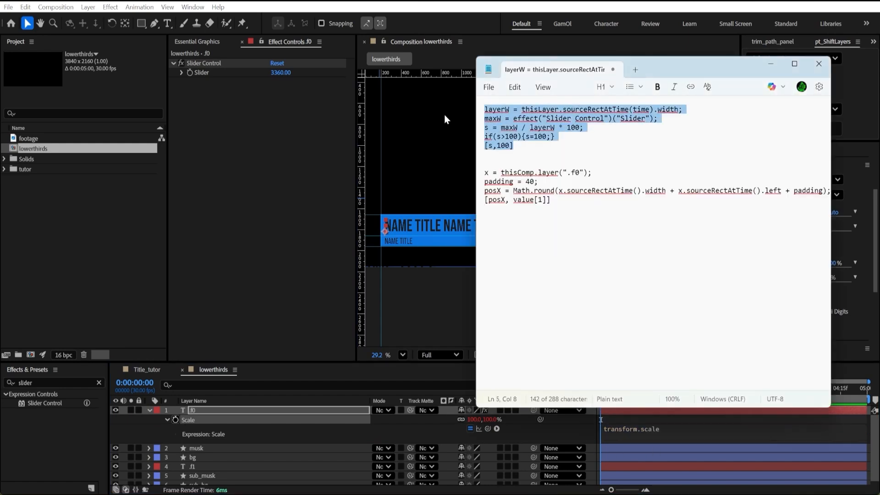
pyautogui.hotkey('alt', 'Tab')
pyautogui.click(662, 433)
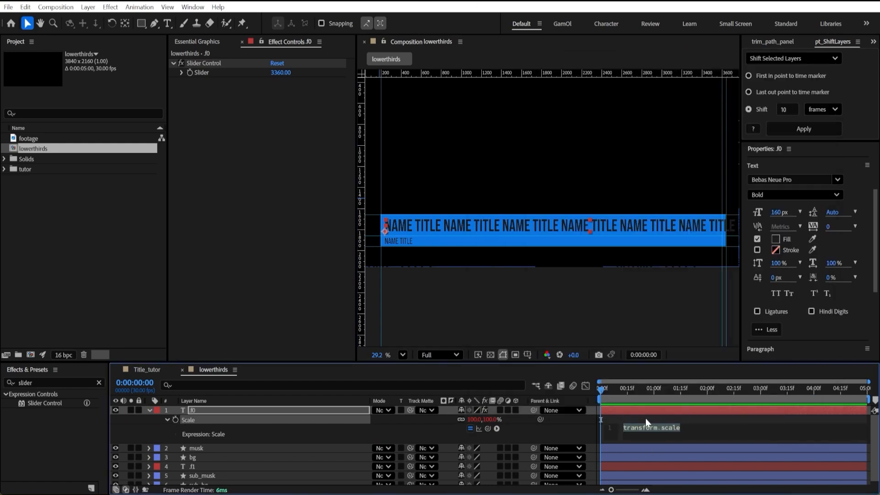
pyautogui.hotkey('ctrl', 'v')
pyautogui.click(703, 420)
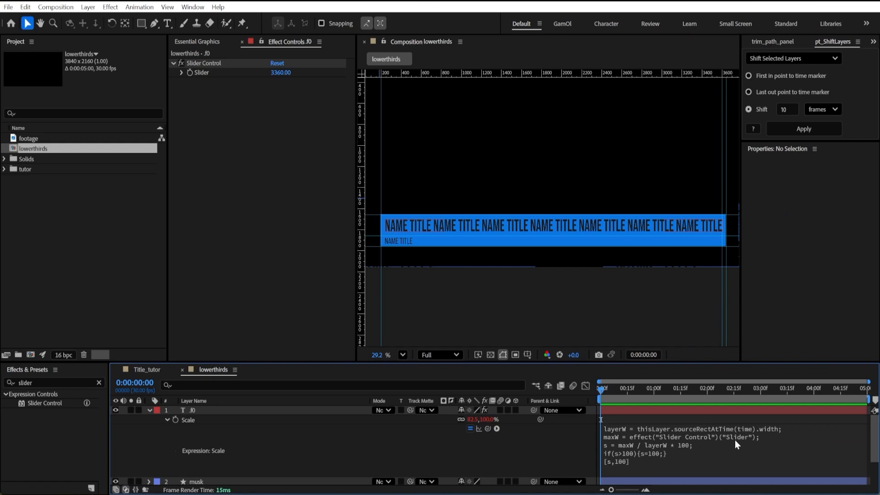
pyautogui.scroll(2, 720, 224)
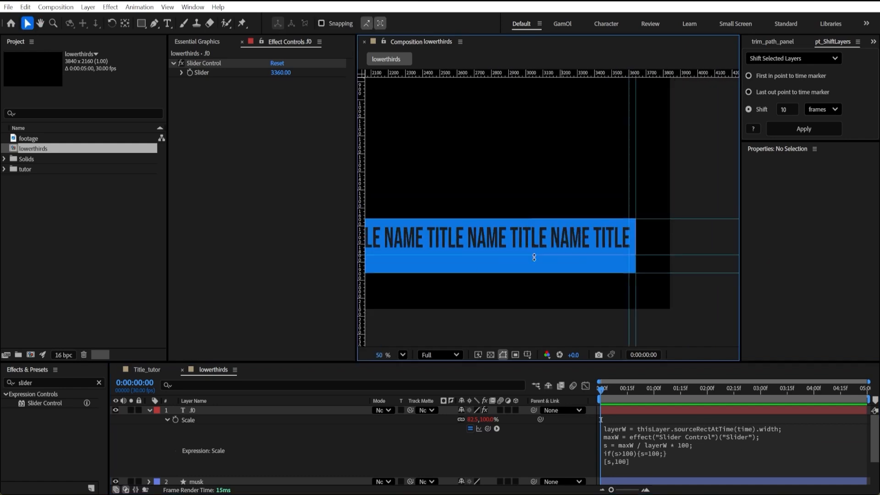
pyautogui.scroll(-2, 596, 275)
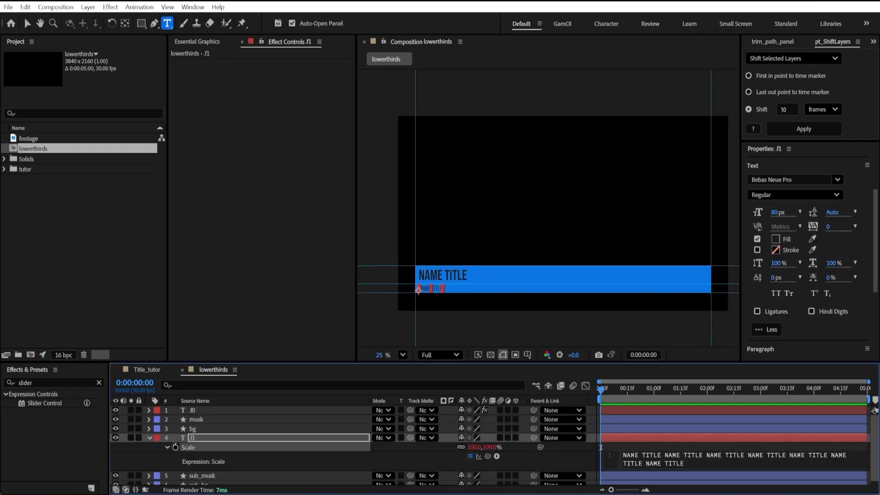
# Undo the overlong test text in .f0 and copy that layer's Scale expression to the .f1 layer's Scale.
pyautogui.hotkey('ctrl', 'z')
pyautogui.click(196, 412)
pyautogui.press('s')
pyautogui.click(167, 420)
pyautogui.click(613, 449)
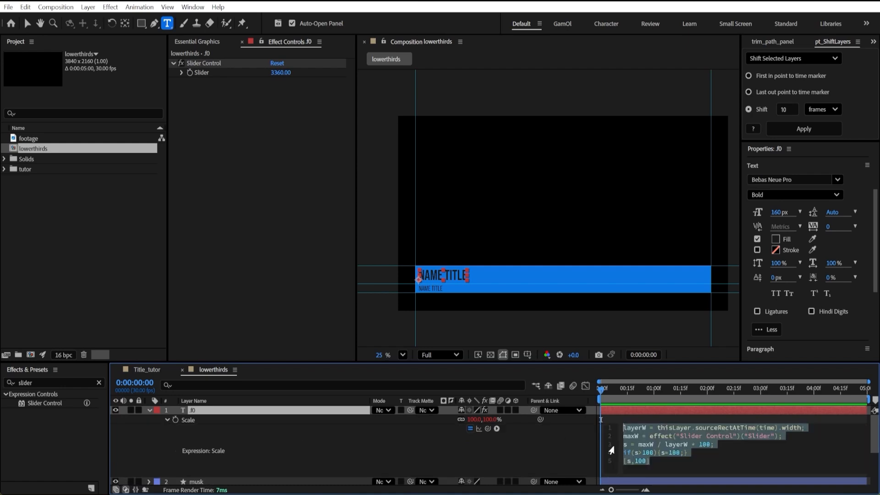
pyautogui.click(150, 410)
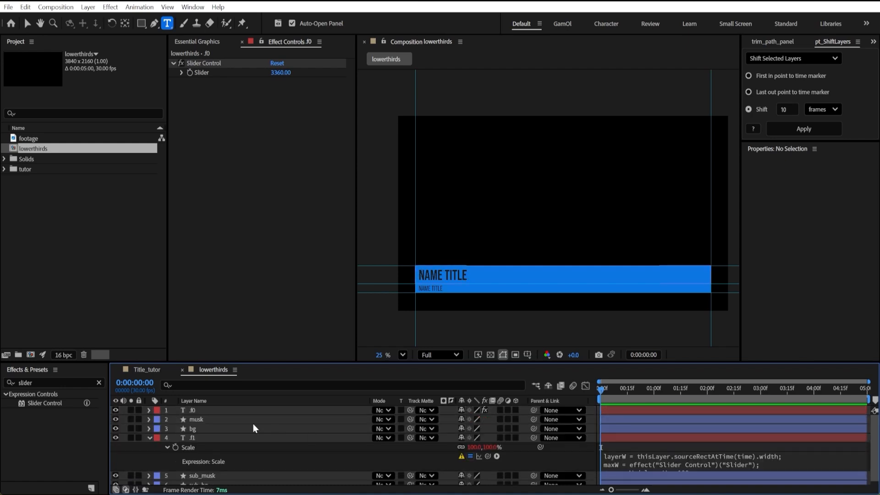
# Link maxW in the .f1 Scale expression to the Slider Control on the .f0 layer.
pyautogui.click(192, 409)
pyautogui.click(668, 447)
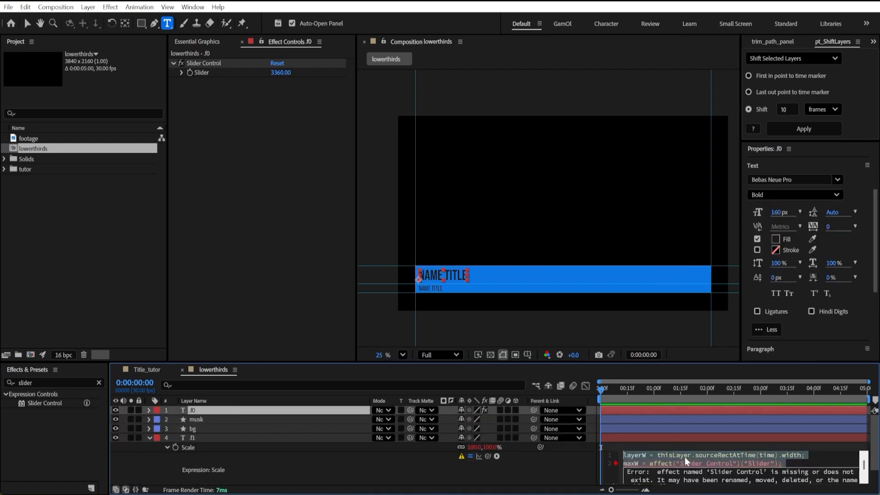
pyautogui.moveTo(778, 464); pyautogui.dragTo(650, 463)
pyautogui.moveTo(488, 457); pyautogui.dragTo(200, 73)
# Test the width limit by pasting NAME TITLE repeatedly into the .f1 text, and undo the pasted text.
pyautogui.click(210, 436)
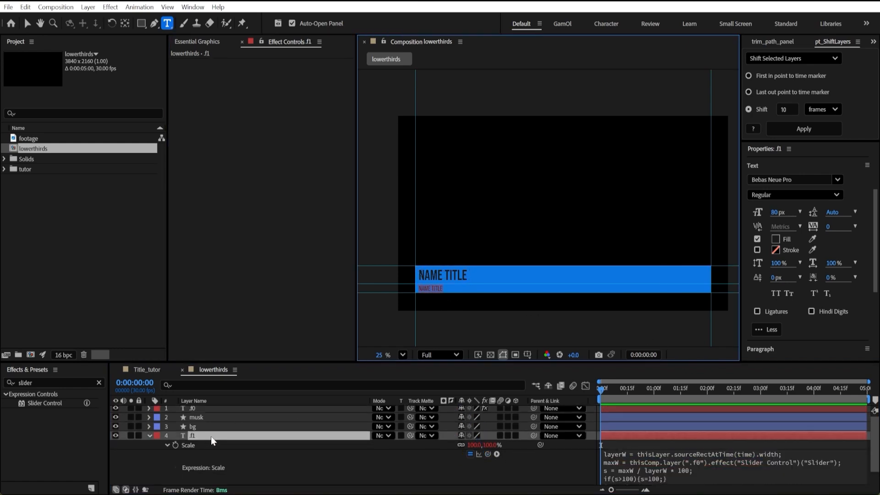
pyautogui.hotkey('ctrl', 'v')
pyautogui.hotkey('ctrl', 'v')
pyautogui.hotkey('ctrl', 'v')
pyautogui.hotkey('ctrl', 'v')
pyautogui.hotkey('ctrl', 'v')
pyautogui.hotkey('ctrl', 'v')
pyautogui.hotkey('ctrl', 'v')
pyautogui.hotkey('ctrl', 'v')
pyautogui.hotkey('ctrl', 'v')
pyautogui.hotkey('ctrl', 'v')
pyautogui.hotkey('ctrl', 'v')
pyautogui.hotkey('ctrl', 'v')
pyautogui.hotkey('ctrl', 'v')
pyautogui.hotkey('ctrl', 'v')
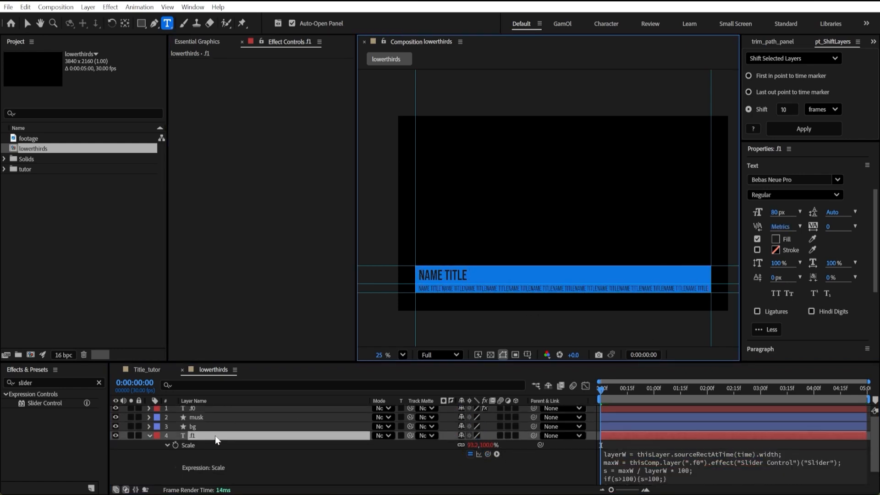
pyautogui.hotkey('ctrl', 'z')
# Duplicate the musk layer and place the copy above .f0, and duplicate sub_musk and place its copy above .f1.
pyautogui.click(207, 427)
pyautogui.click(149, 435)
pyautogui.click(204, 430)
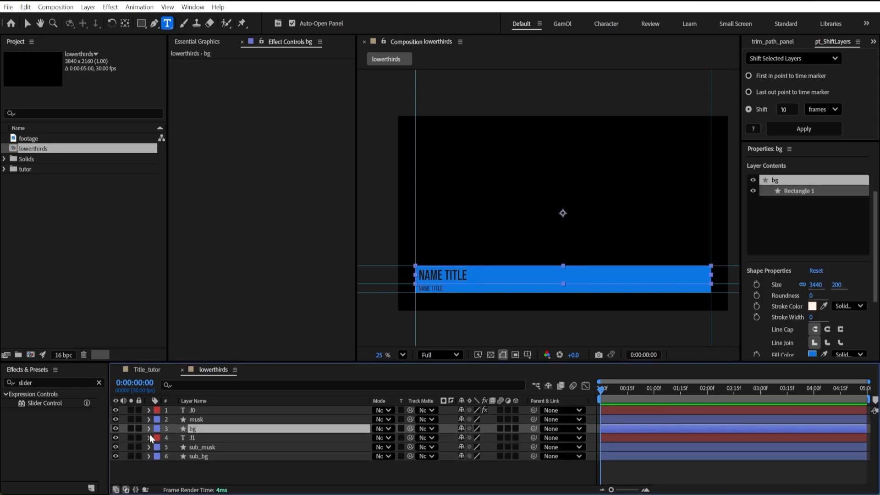
pyautogui.click(202, 419)
pyautogui.hotkey('ctrl', 'd')
pyautogui.hotkey('ctrl', ']')
pyautogui.click(204, 456)
pyautogui.hotkey('ctrl', 'd')
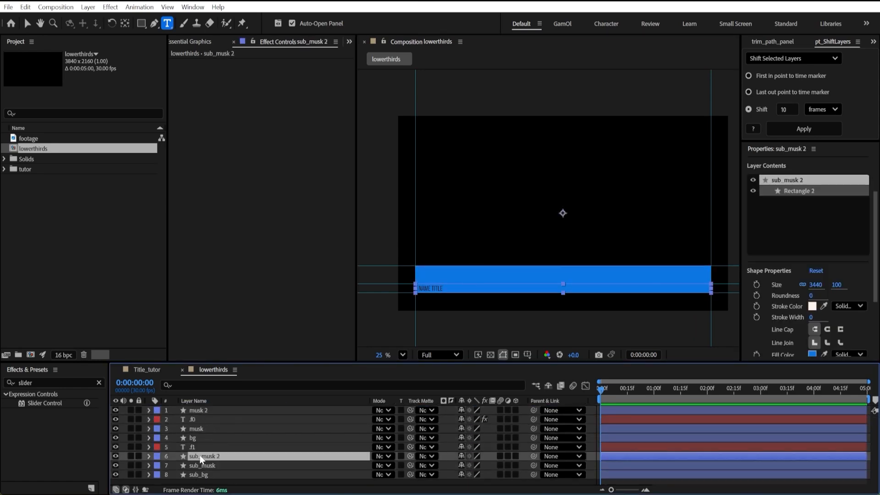
pyautogui.hotkey('ctrl', ']')
# Set the label colour of the sub_musk 2, sub_musk and sub_bg layers to yellow.
pyautogui.keyDown('ctrl'); pyautogui.click(202, 466); pyautogui.keyUp('ctrl')
pyautogui.keyDown('ctrl'); pyautogui.click(201, 475); pyautogui.keyUp('ctrl')
pyautogui.click(158, 447)
pyautogui.click(176, 273)
# Assign track mattes: sub_musk to sub_bg, sub_musk 2 to .f1, musk to bg, and musk 2 to .f0.
pyautogui.click(227, 431)
pyautogui.click(225, 475)
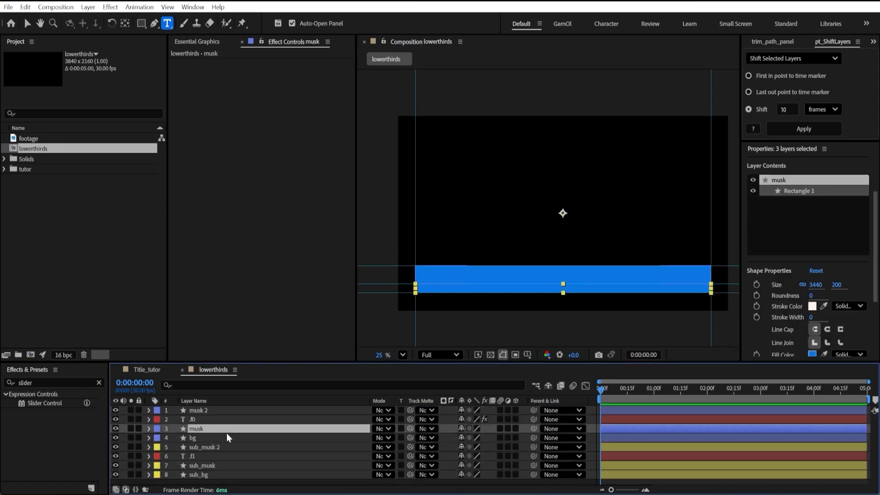
pyautogui.moveTo(410, 475); pyautogui.dragTo(199, 467)
pyautogui.click(203, 457)
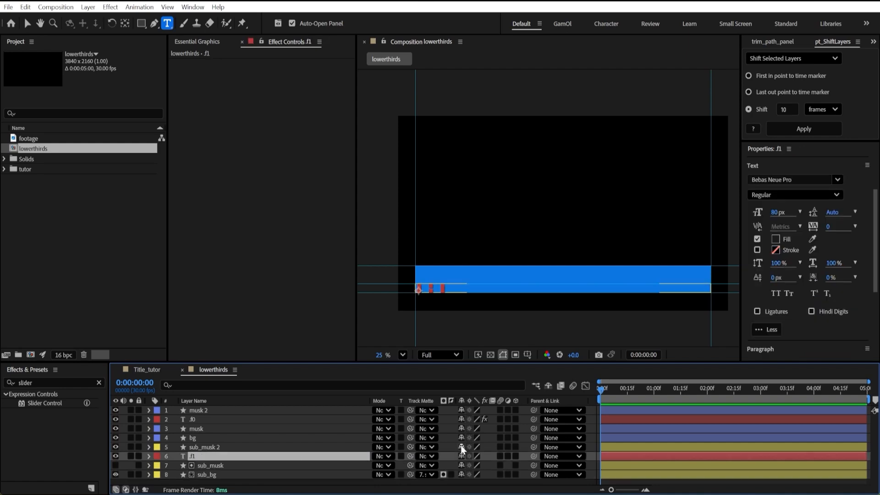
pyautogui.moveTo(410, 457); pyautogui.dragTo(224, 448)
pyautogui.click(225, 439)
pyautogui.moveTo(410, 438); pyautogui.dragTo(225, 429)
pyautogui.click(238, 420)
pyautogui.moveTo(410, 420); pyautogui.dragTo(229, 411)
# Unlink the size proportions of sub_bg's Rectangle Path 1 and double its width to 6880.
pyautogui.click(206, 475)
pyautogui.click(148, 475)
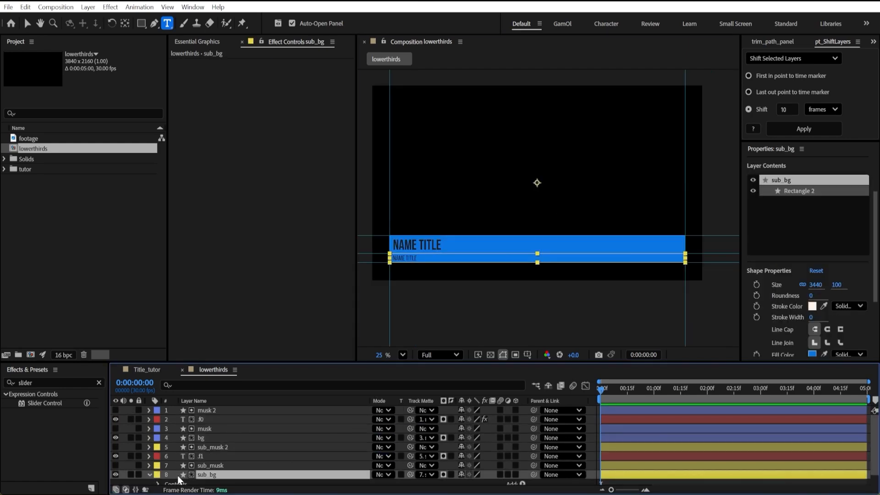
pyautogui.scroll(-1, 194, 455)
pyautogui.click(158, 471)
pyautogui.scroll(-1, 178, 456)
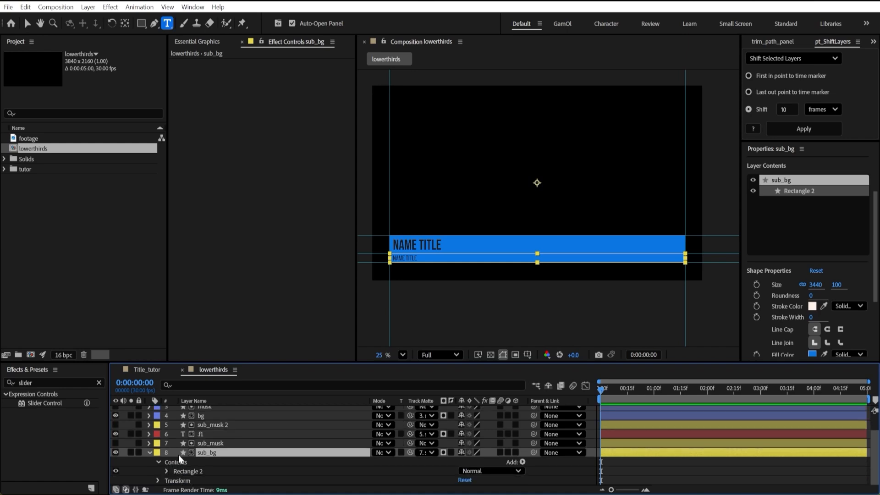
pyautogui.click(167, 471)
pyautogui.click(174, 444)
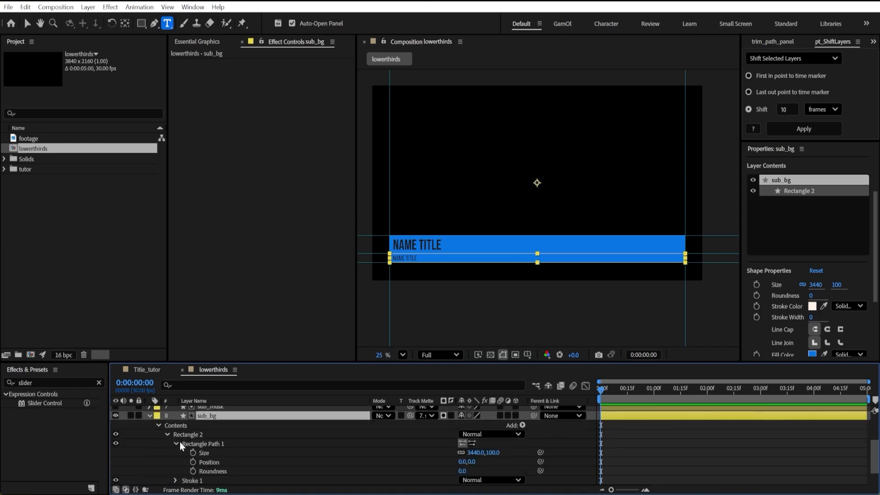
pyautogui.click(460, 452)
pyautogui.click(480, 452)
pyautogui.write('*2')
pyautogui.click(515, 442)
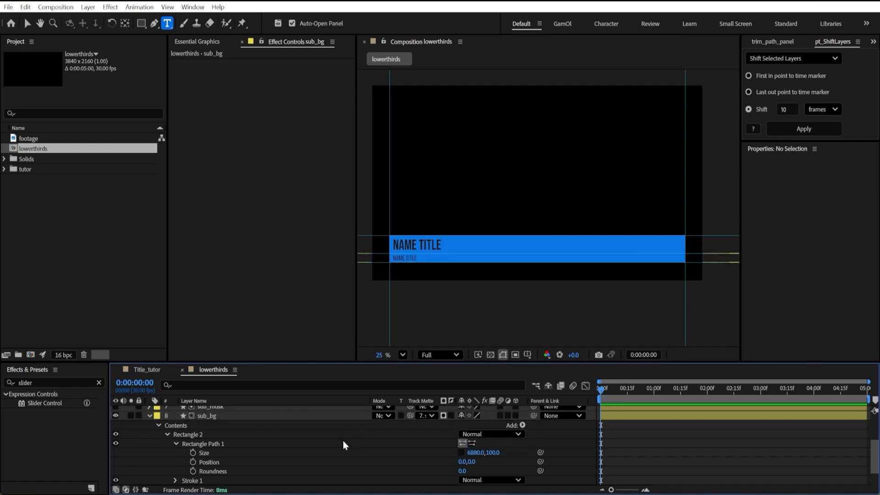
# Set the sub_bg layer's horizontal anchor point to 5120 so its edge aligns with the start of the text.
pyautogui.scroll(-3, 247, 436)
pyautogui.scroll(5, 263, 438)
pyautogui.click(232, 416)
pyautogui.press('a')
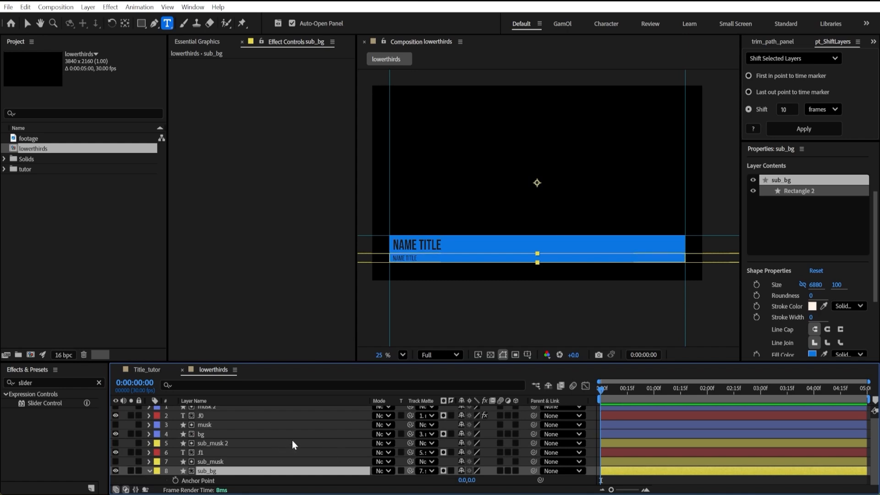
pyautogui.moveTo(464, 481); pyautogui.dragTo(423, 282)
pyautogui.press('v')
pyautogui.scroll(8, 423, 282)
pyautogui.moveTo(468, 480); pyautogui.dragTo(462, 482)
pyautogui.click(464, 481)
pyautogui.write('5120')
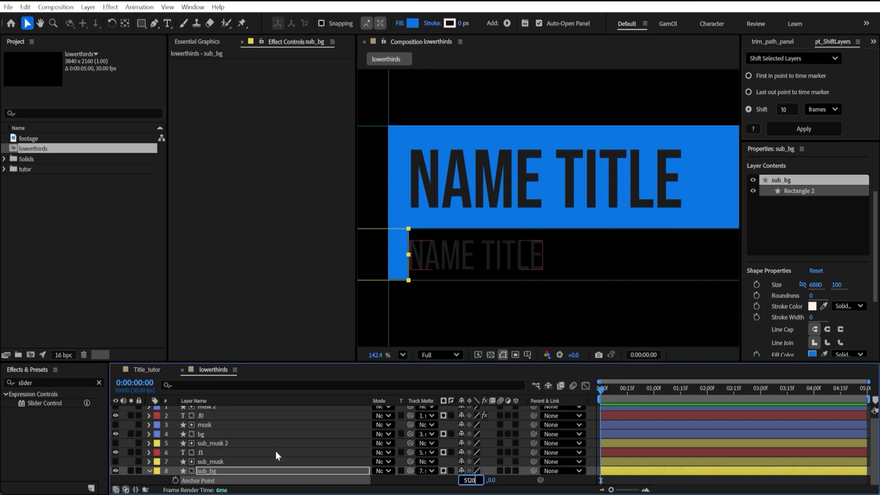
pyautogui.click(288, 473)
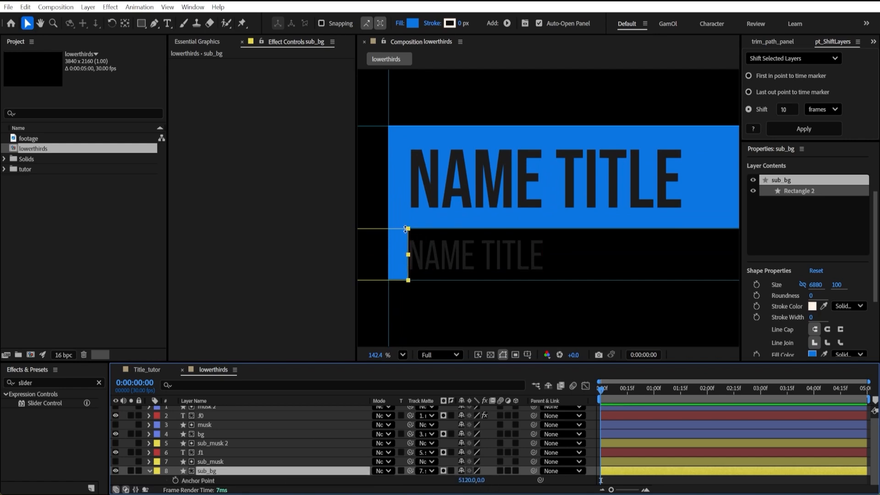
# Double the width of the bg layer's Rectangle Path 1 to 6880 without changing its height.
pyautogui.click(212, 434)
pyautogui.scroll(-7, 534, 214)
pyautogui.moveTo(621, 202); pyautogui.dragTo(521, 251)
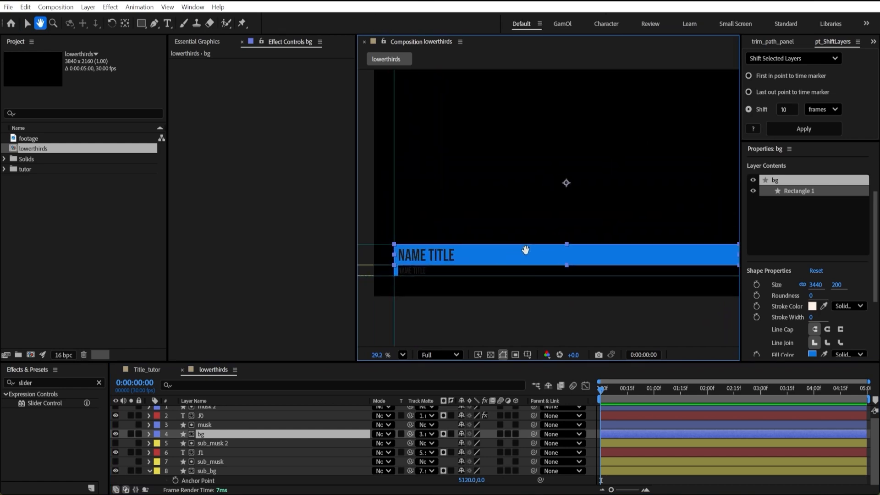
pyautogui.click(149, 435)
pyautogui.click(158, 444)
pyautogui.click(167, 453)
pyautogui.scroll(-1, 316, 456)
pyautogui.click(176, 453)
pyautogui.click(476, 461)
pyautogui.press('Right')
pyautogui.write('*2')
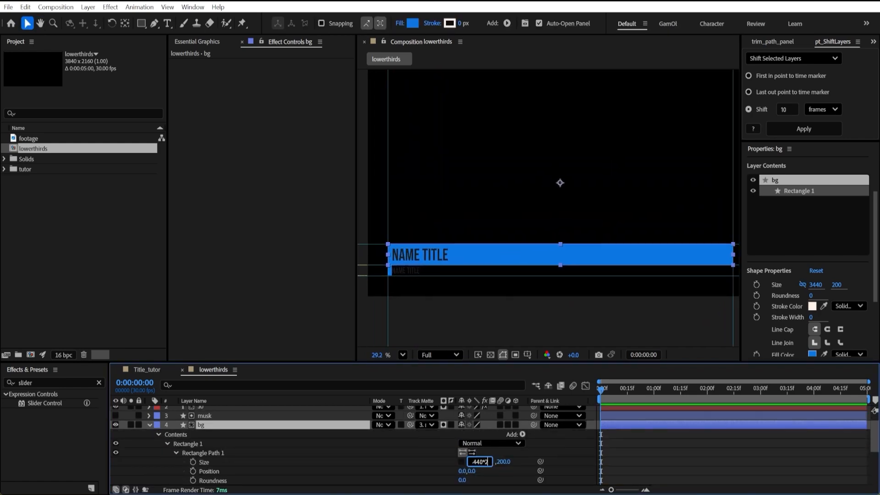
pyautogui.click(321, 462)
pyautogui.click(150, 425)
# Set the bg layer's horizontal anchor point to 5120.
pyautogui.click(211, 434)
pyautogui.press('a')
pyautogui.scroll(-1, 432, 449)
pyautogui.click(462, 434)
pyautogui.write('5120')
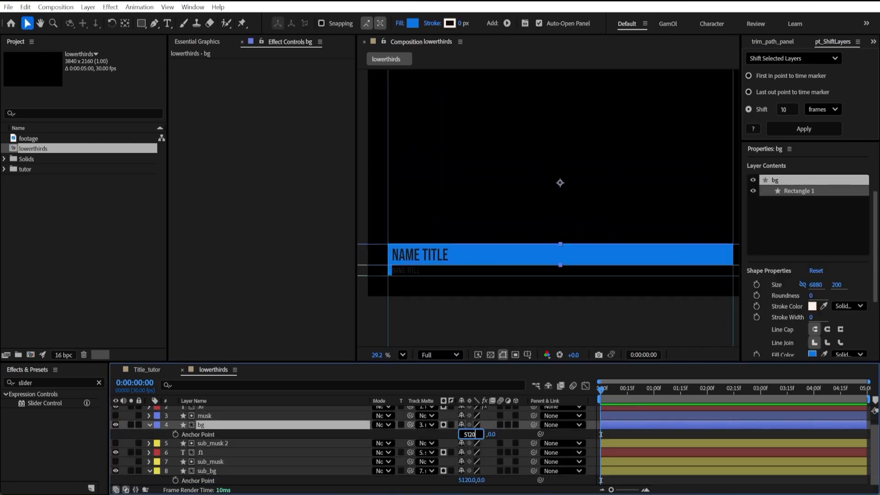
pyautogui.click(230, 427)
# Switch to Notepad and copy the code block that calculates the background position from the text width.
pyautogui.hotkey('alt', 'Tab')
pyautogui.moveTo(550, 200); pyautogui.dragTo(485, 172)
pyautogui.click(472, 3)
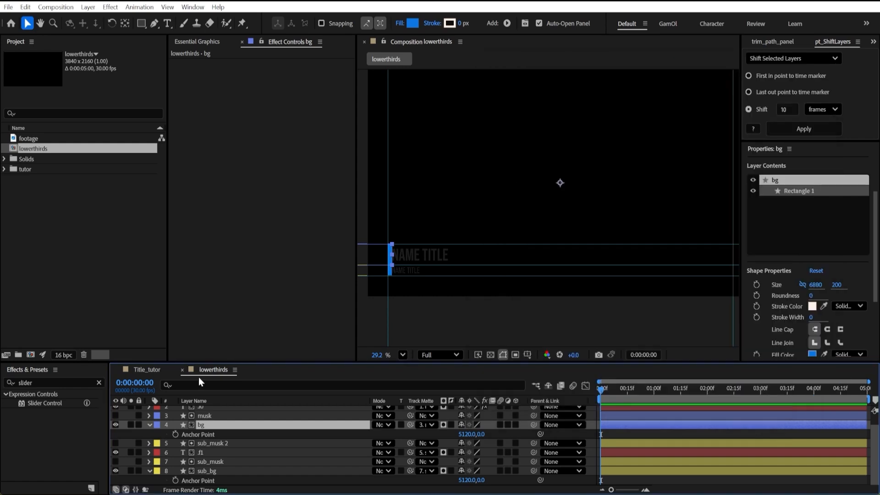
# Add the copied expression to the Position in bg's Rectangle 1 transform, referencing layer .f0 with a padding of 40.
pyautogui.click(150, 425)
pyautogui.click(150, 434)
pyautogui.scroll(-2, 170, 436)
pyautogui.click(159, 434)
pyautogui.click(158, 426)
pyautogui.click(167, 435)
pyautogui.click(176, 471)
pyautogui.scroll(-2, 181, 472)
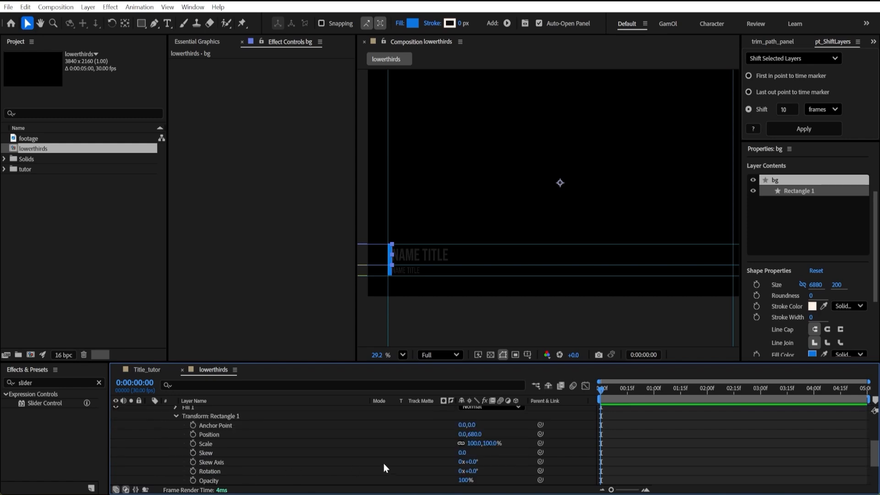
pyautogui.keyDown('alt'); pyautogui.click(193, 433); pyautogui.keyUp('alt')
pyautogui.hotkey('ctrl', 'v')
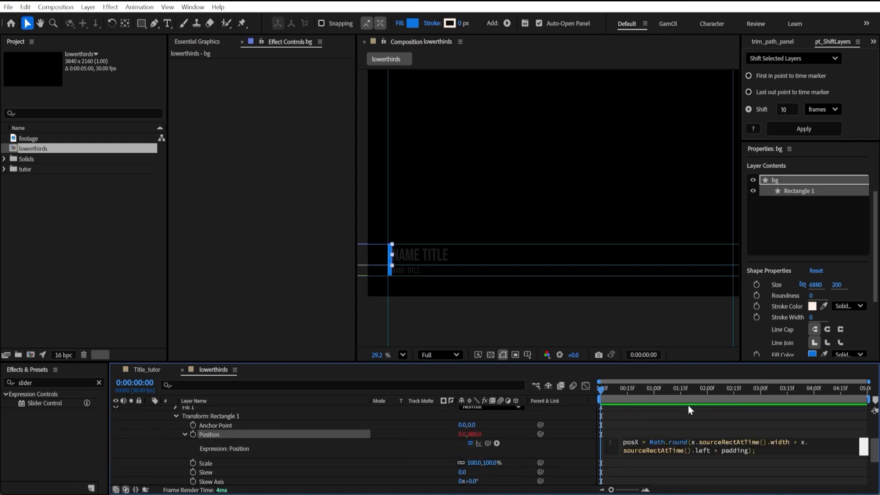
pyautogui.click(666, 414)
pyautogui.click(672, 450)
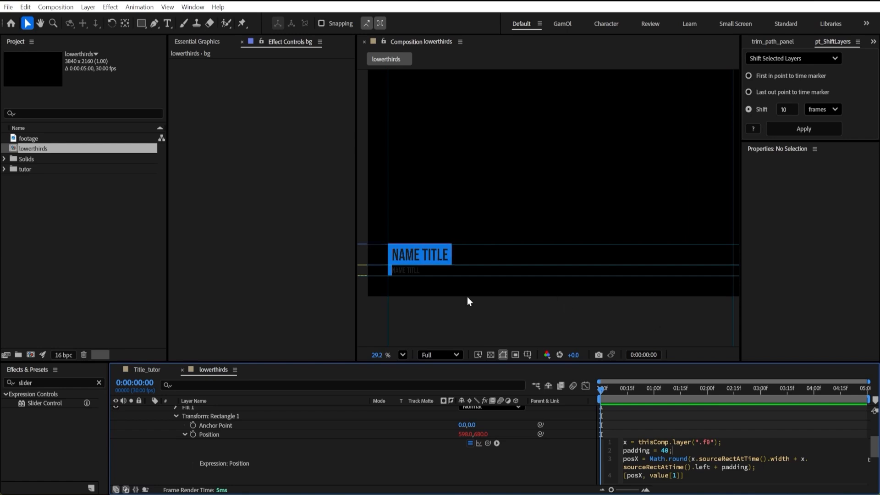
# Copy bg's Position expression to the Position in sub_bg's Rectangle 2 transform.
pyautogui.hotkey('ctrl', 'a')
pyautogui.hotkey('ctrl', 'c')
pyautogui.click(158, 399)
pyautogui.scroll(3, 152, 426)
pyautogui.click(150, 434)
pyautogui.click(150, 471)
pyautogui.click(150, 474)
pyautogui.click(158, 441)
pyautogui.click(159, 472)
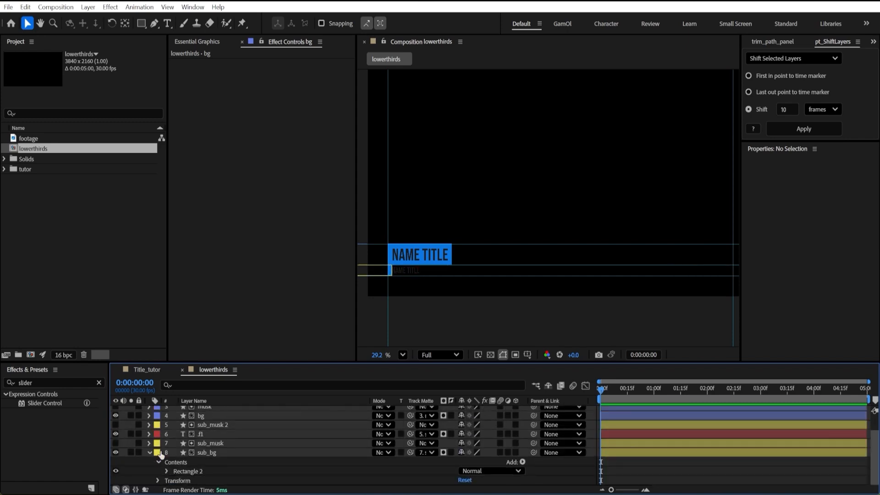
pyautogui.click(167, 471)
pyautogui.click(176, 472)
pyautogui.keyDown('alt'); pyautogui.click(193, 426); pyautogui.keyUp('alt')
pyautogui.hotkey('ctrl', 'v')
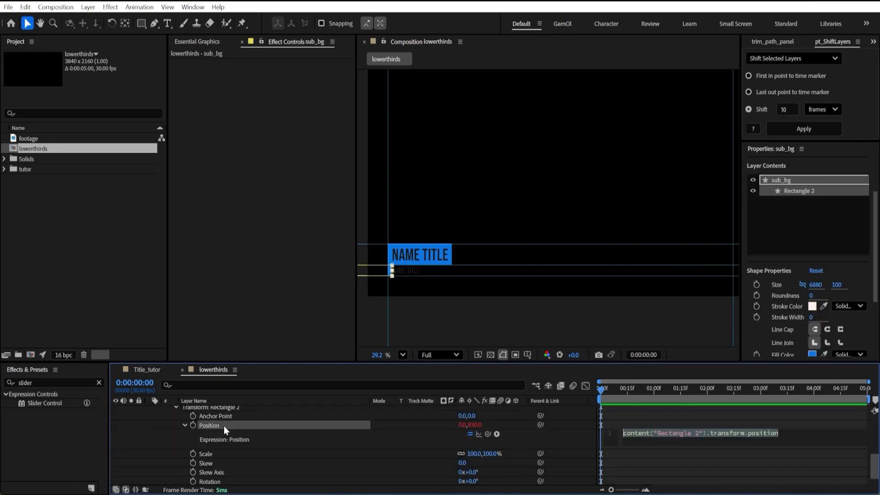
pyautogui.click(713, 455)
# Change the layer reference in sub_bg's Position expression to .f1 and collapse the layer.
pyautogui.doubleClick(711, 435)
pyautogui.write('f1')
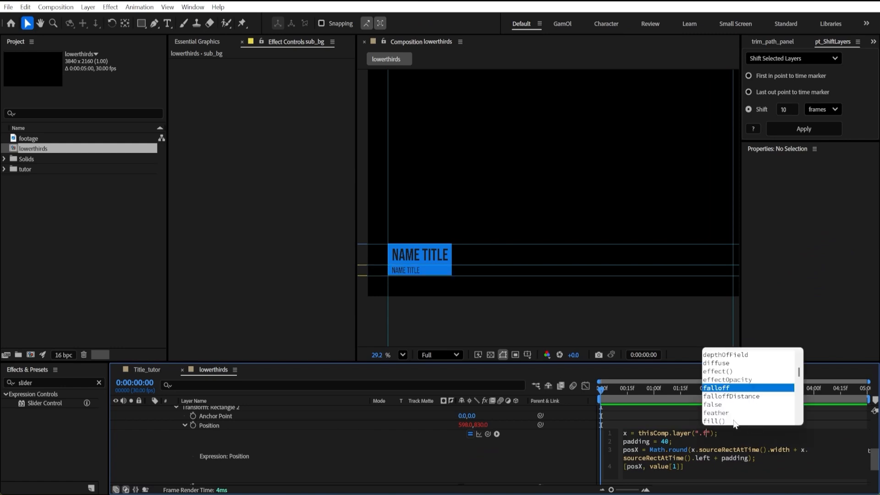
pyautogui.click(667, 411)
pyautogui.scroll(3, 245, 426)
pyautogui.click(150, 434)
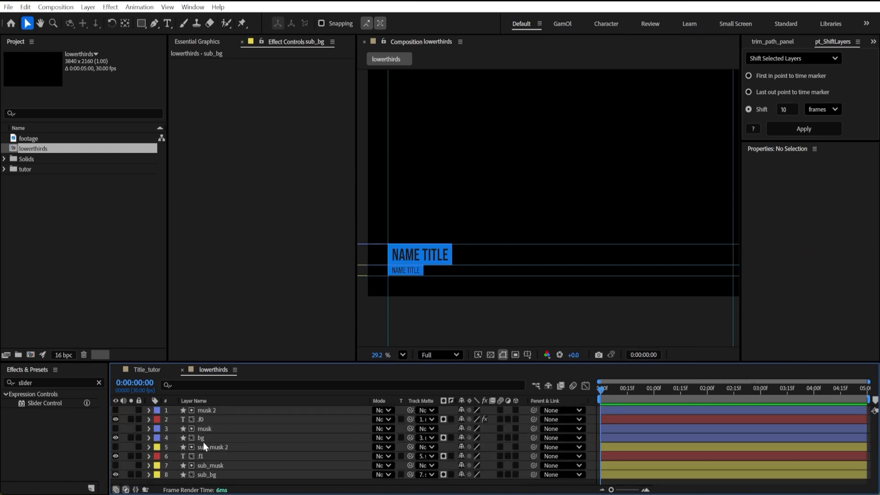
# Change the .f1 text to Sub text, and keyframe the Position of .f0, bg, .f1 and sub_bg at one second.
pyautogui.doubleClick(201, 457)
pyautogui.click(202, 420)
pyautogui.keyDown('ctrl'); pyautogui.click(206, 437); pyautogui.keyUp('ctrl')
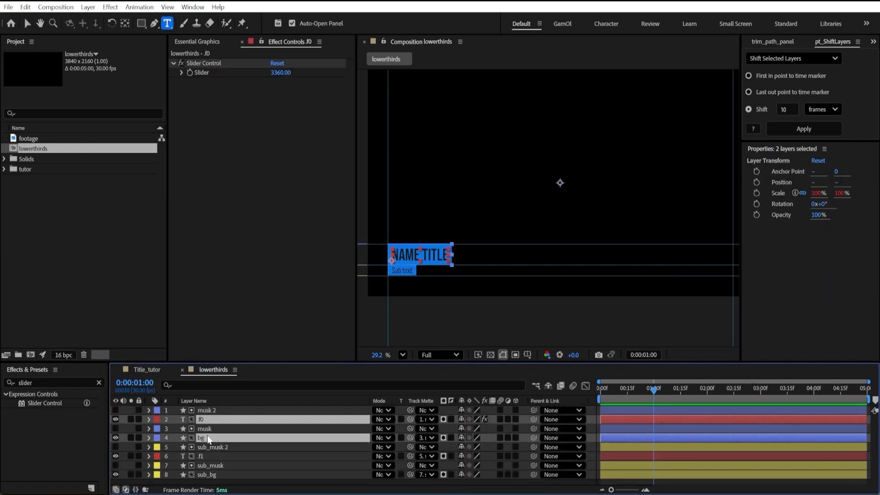
pyautogui.keyDown('ctrl'); pyautogui.click(205, 456); pyautogui.keyUp('ctrl')
pyautogui.keyDown('ctrl'); pyautogui.click(205, 475); pyautogui.keyUp('ctrl')
pyautogui.press('p')
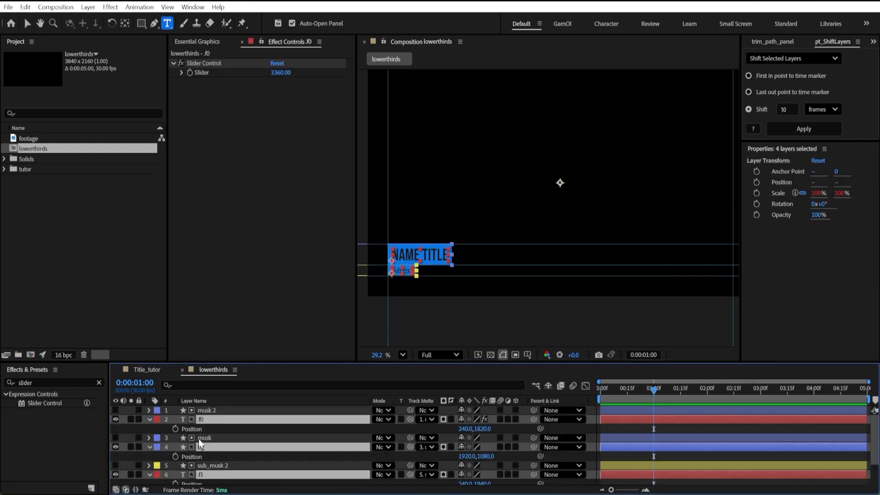
pyautogui.click(176, 457)
# At the first frame, move the four layers up together, to vertical position 190 for bg and sub_bg and 1050 for .f1.
pyautogui.moveTo(629, 395); pyautogui.dragTo(599, 395)
pyautogui.moveTo(483, 430); pyautogui.dragTo(0, 417)
pyautogui.scroll(-2, 581, 431)
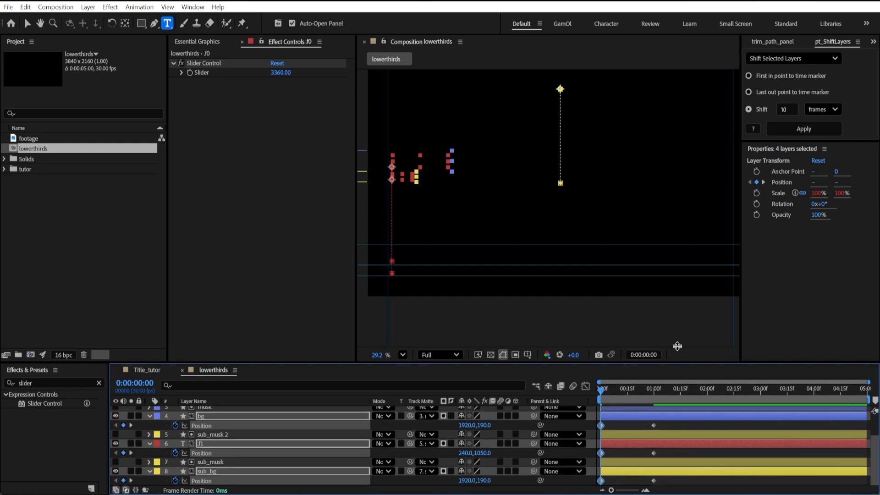
# Apply Easy Ease to all Position keyframes of the four layers and preview the animation.
pyautogui.moveTo(678, 364); pyautogui.dragTo(678, 280)
pyautogui.moveTo(686, 443); pyautogui.dragTo(568, 343)
pyautogui.press('F9')
pyautogui.click(586, 303)
pyautogui.moveTo(637, 457); pyautogui.dragTo(604, 459)
pyautogui.click(586, 303)
pyautogui.press('space')
# Delay the .f1 and sub_bg Position keyframes so they start at frame 10, and preview the animation.
pyautogui.moveTo(615, 309); pyautogui.dragTo(636, 310)
pyautogui.press('=')
pyautogui.moveTo(747, 342); pyautogui.dragTo(591, 377)
pyautogui.moveTo(740, 400); pyautogui.dragTo(592, 433)
pyautogui.press('=')
pyautogui.moveTo(615, 309); pyautogui.dragTo(789, 311)
pyautogui.moveTo(605, 400); pyautogui.dragTo(683, 400)
pyautogui.moveTo(685, 311); pyautogui.dragTo(470, 471)
pyautogui.press('space')
pyautogui.click(681, 309)
# Delay the .f0 layer's Position keyframes by about 3 frames relative to bg.
pyautogui.press('-')
pyautogui.press('-')
pyautogui.moveTo(721, 344); pyautogui.dragTo(530, 350)
pyautogui.press('=')
pyautogui.moveTo(669, 308); pyautogui.dragTo(621, 309)
pyautogui.moveTo(601, 346); pyautogui.dragTo(621, 347)
pyautogui.press('-')
# Delay the sub_bg and .f1 entrance Position keyframes further, with .f1 starting about 3 frames after sub_bg, and preview the animation.
pyautogui.moveTo(741, 399); pyautogui.dragTo(624, 434)
pyautogui.press('=')
pyautogui.moveTo(651, 311); pyautogui.dragTo(760, 316)
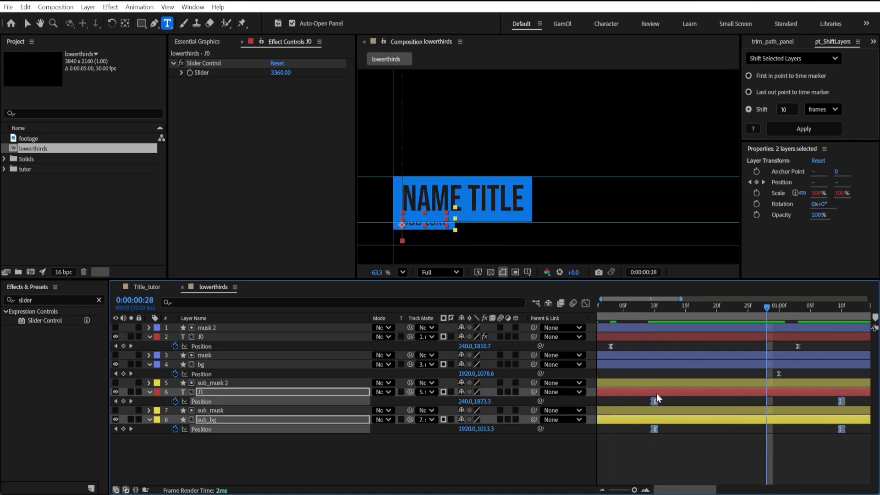
pyautogui.press(';')
pyautogui.click(679, 308)
pyautogui.moveTo(679, 308); pyautogui.dragTo(684, 310)
pyautogui.moveTo(696, 397); pyautogui.dragTo(630, 401)
pyautogui.moveTo(632, 310); pyautogui.dragTo(599, 311)
pyautogui.press('space')
pyautogui.press('space')
# Keyframe the four layers' Position at 4 seconds, and move them up together at 0:00:04:29, bg and sub_bg to vertical position 327.
pyautogui.click(815, 311)
pyautogui.click(123, 346)
pyautogui.click(123, 374)
pyautogui.click(123, 402)
pyautogui.click(124, 430)
pyautogui.moveTo(833, 311); pyautogui.dragTo(868, 311)
pyautogui.moveTo(482, 346); pyautogui.dragTo(99, 328)
# Apply Easy Ease to the four layers' exit Position keyframes and lengthen their influence in the speed graph.
pyautogui.moveTo(869, 447); pyautogui.dragTo(800, 340)
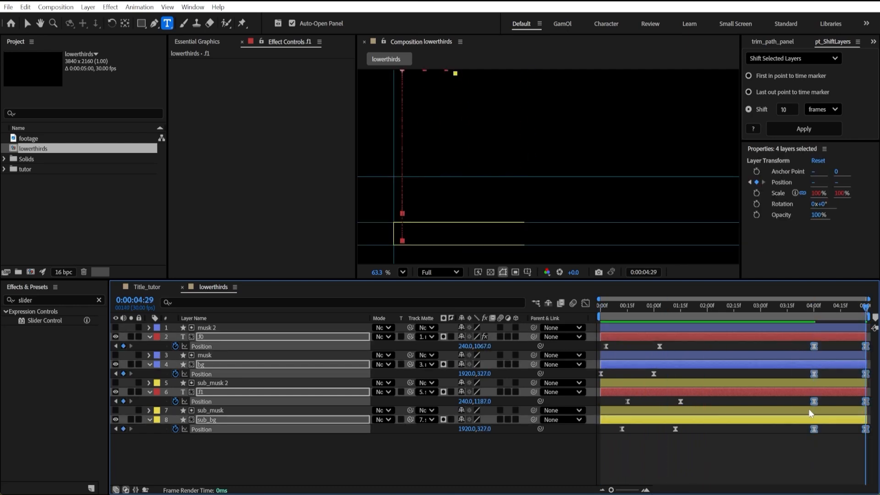
pyautogui.click(585, 303)
pyautogui.moveTo(822, 455); pyautogui.dragTo(849, 454)
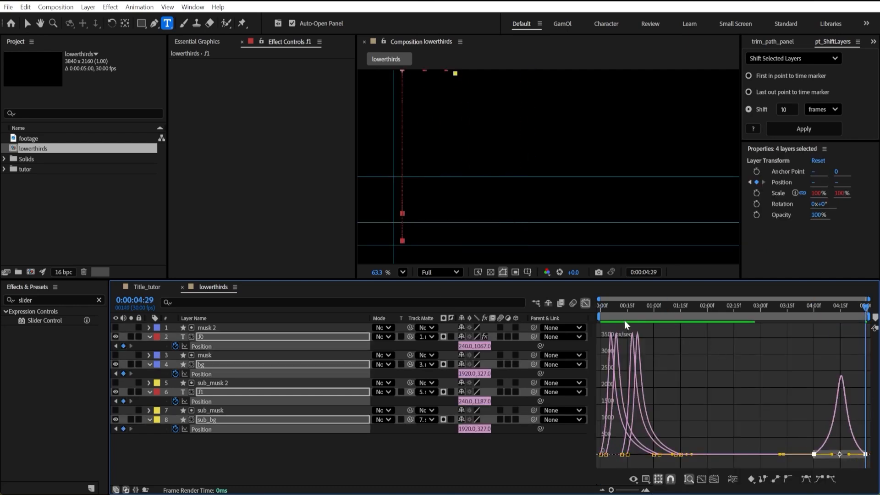
pyautogui.click(585, 303)
pyautogui.moveTo(808, 306)
pyautogui.mouseDown()
pyautogui.moveTo(784, 314)
pyautogui.moveTo(796, 313)
pyautogui.mouseUp()
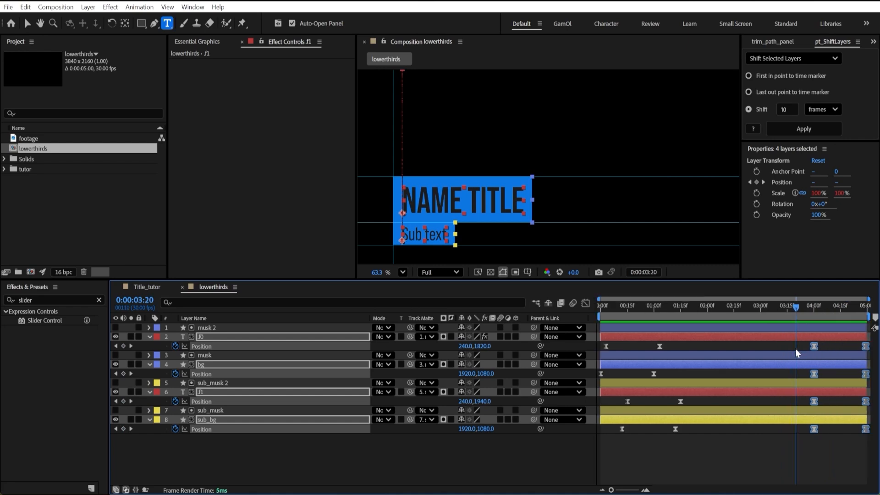
# Move the exit Position keyframes earlier, by about 10 frames for .f1 and about 7 frames for sub_bg.
pyautogui.click(814, 346)
pyautogui.moveTo(870, 405); pyautogui.dragTo(808, 398)
pyautogui.moveTo(815, 402); pyautogui.dragTo(797, 409)
pyautogui.press('=')
pyautogui.press('-')
pyautogui.moveTo(872, 456); pyautogui.dragTo(808, 425)
pyautogui.moveTo(814, 429); pyautogui.dragTo(802, 431)
pyautogui.moveTo(801, 306); pyautogui.dragTo(819, 307)
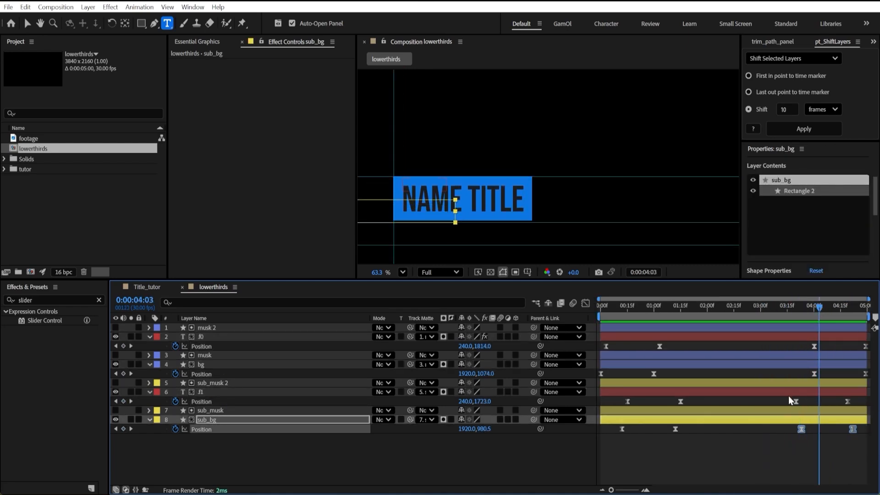
# Shift the exit Position keyframes of .f1 and sub_bg about 2 frames earlier and those of .f0 about 3 frames earlier.
pyautogui.moveTo(790, 395); pyautogui.dragTo(863, 435)
pyautogui.moveTo(796, 402); pyautogui.dragTo(794, 402)
pyautogui.moveTo(792, 304); pyautogui.dragTo(816, 308)
pyautogui.moveTo(808, 369)
pyautogui.mouseDown()
pyautogui.moveTo(870, 379)
pyautogui.moveTo(815, 376)
pyautogui.mouseUp()
pyautogui.moveTo(808, 342); pyautogui.dragTo(870, 350)
pyautogui.moveTo(815, 346); pyautogui.dragTo(811, 346)
# Preview the complete entrance and exit animation with the whole frame in view.
pyautogui.click(781, 306)
pyautogui.press('space')
pyautogui.scroll(-5, 532, 194)
pyautogui.scroll(-4, 532, 195)
pyautogui.press('v')
pyautogui.press('Home')
pyautogui.press('space')
pyautogui.click(721, 306)
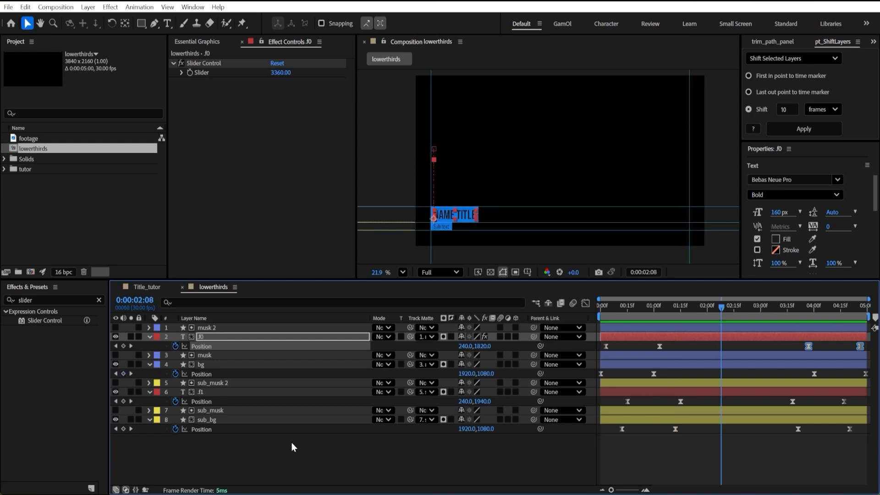
# Collapse the layer properties, find the Fill effect and apply it to the .f0 and .f1 text layers.
pyautogui.click(337, 454)
pyautogui.scroll(2, 469, 205)
pyautogui.press('u')
pyautogui.click(50, 301)
pyautogui.write('fill')
pyautogui.moveTo(42, 376); pyautogui.dragTo(204, 374)
# Set the Fill effect color to near-white on the .f0 title and to near-black on the .f1 sub text.
pyautogui.click(204, 337)
pyautogui.click(276, 110)
pyautogui.moveTo(331, 192); pyautogui.dragTo(293, 187)
pyautogui.click(542, 183)
pyautogui.click(207, 374)
pyautogui.click(276, 91)
pyautogui.moveTo(332, 296); pyautogui.dragTo(313, 303)
pyautogui.click(543, 183)
pyautogui.click(424, 410)
# Open Essential Graphics with lowerthirds as the primary composition and widen the panel.
pyautogui.click(198, 42)
pyautogui.click(328, 74)
pyautogui.click(299, 83)
pyautogui.click(323, 74)
pyautogui.click(332, 190)
pyautogui.moveTo(356, 143); pyautogui.dragTo(446, 139)
pyautogui.click(198, 7)
pyautogui.click(133, 202)
# Expose the .f0 layer's Source Text and its Fill effect's Color as Essential Graphics properties.
pyautogui.click(150, 337)
pyautogui.click(159, 347)
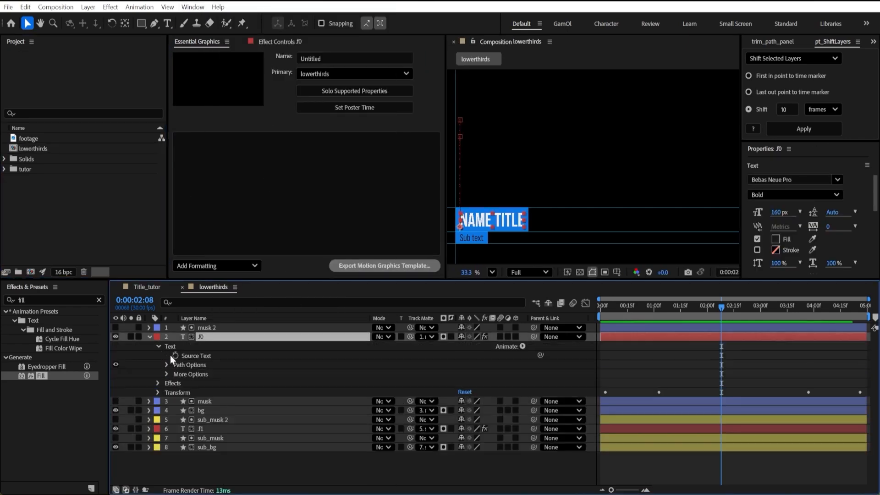
pyautogui.moveTo(196, 356); pyautogui.dragTo(275, 184)
pyautogui.click(158, 347)
pyautogui.click(158, 355)
pyautogui.click(167, 366)
pyautogui.click(167, 366)
pyautogui.click(167, 375)
pyautogui.moveTo(197, 402); pyautogui.dragTo(263, 224)
pyautogui.click(157, 355)
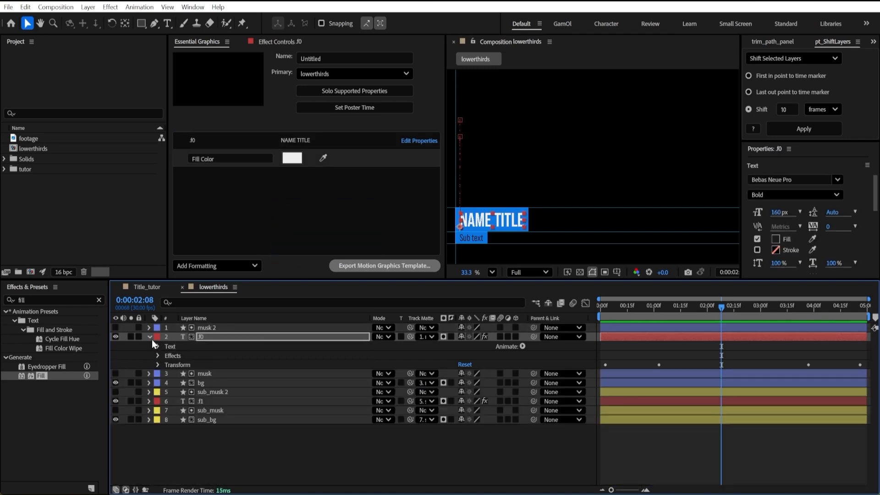
pyautogui.click(150, 338)
# Expose the Fill 1 Color of the bg layer's Rectangle 1 as an Essential Graphics property.
pyautogui.click(149, 355)
pyautogui.click(158, 374)
pyautogui.click(158, 366)
pyautogui.click(167, 374)
pyautogui.click(176, 402)
pyautogui.moveTo(208, 430); pyautogui.dragTo(270, 215)
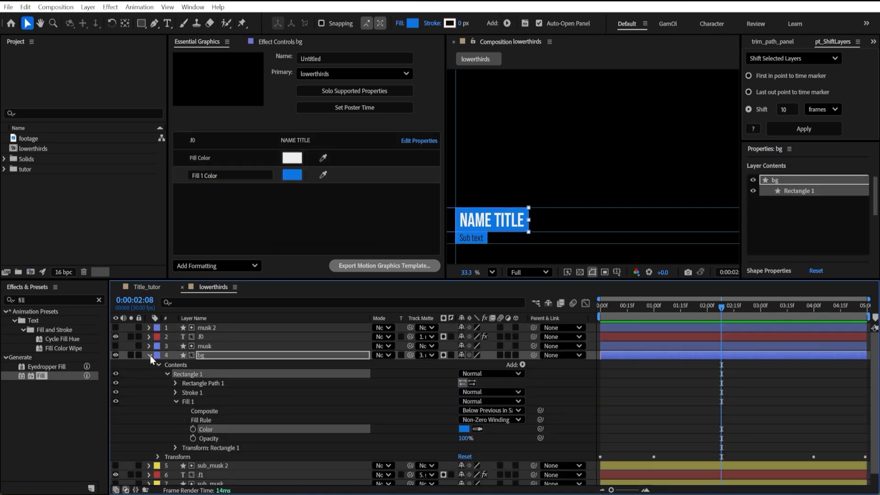
pyautogui.click(149, 355)
# Change the exposed bg fill color to dark red.
pyautogui.click(292, 174)
pyautogui.click(333, 236)
pyautogui.click(406, 102)
pyautogui.click(332, 408)
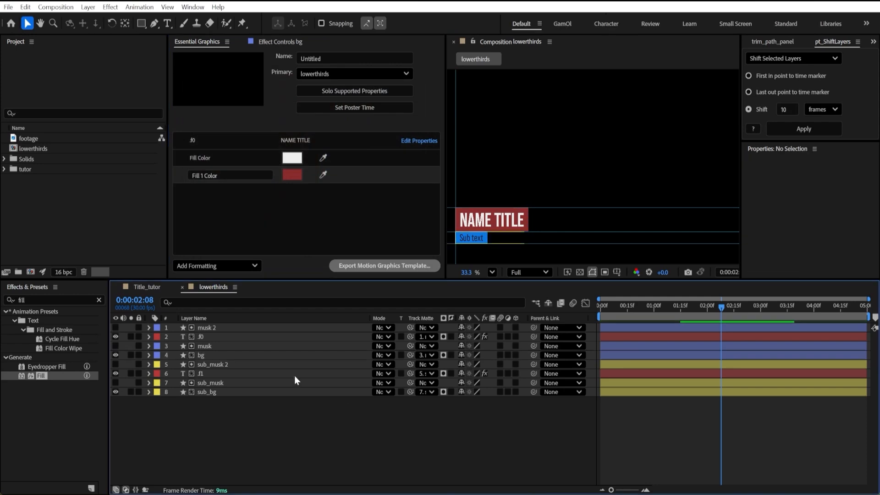
# Rename the three exposed title properties as "Title", "Title color" and "BG Title colot".
pyautogui.click(284, 374)
pyautogui.doubleClick(196, 141)
pyautogui.write('Title')
pyautogui.doubleClick(239, 156)
pyautogui.write('Title color')
pyautogui.press('Tab')
pyautogui.write('B')
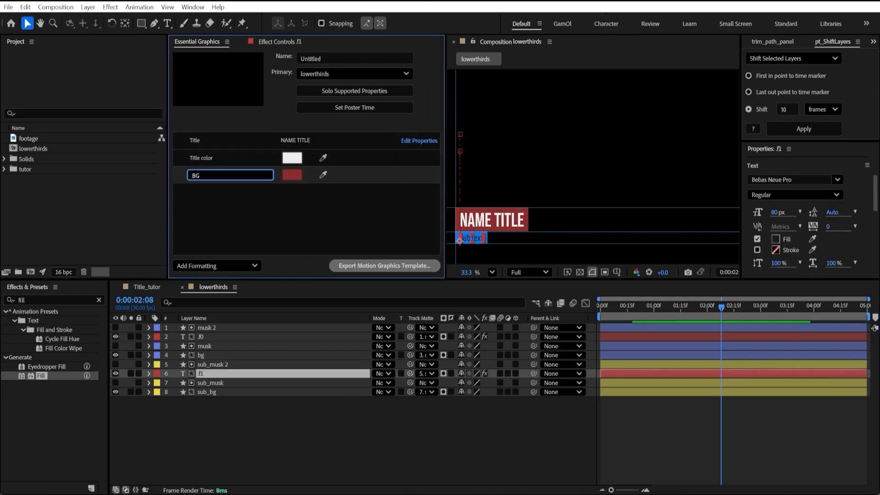
pyautogui.click(256, 426)
# Expose the .f1 layer's Source Text and its Fill effect's Color as Essential Graphics properties.
pyautogui.click(149, 373)
pyautogui.click(158, 402)
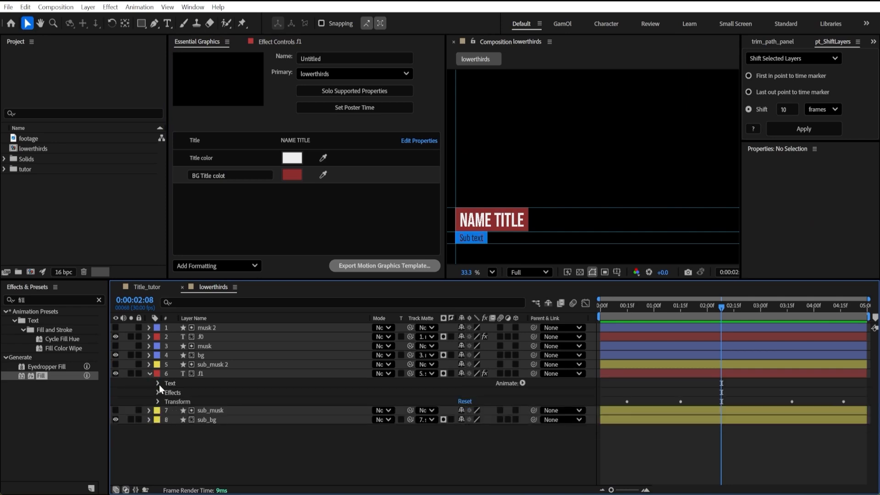
pyautogui.click(158, 383)
pyautogui.moveTo(194, 393); pyautogui.dragTo(239, 209)
pyautogui.click(157, 383)
pyautogui.click(158, 393)
pyautogui.click(166, 402)
pyautogui.moveTo(197, 429); pyautogui.dragTo(238, 229)
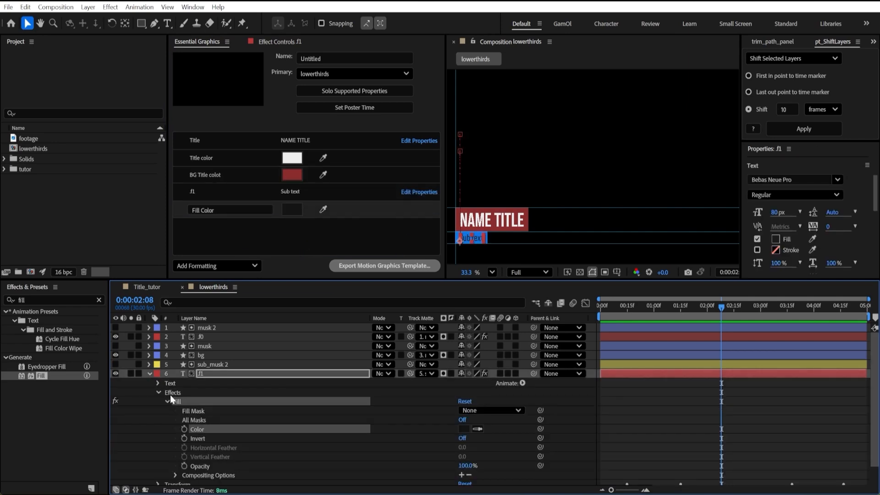
pyautogui.click(158, 393)
pyautogui.click(149, 374)
# Expose the fill color of the sub_bg layer's rectangle as an Essential Graphics property.
pyautogui.click(204, 393)
pyautogui.click(149, 393)
pyautogui.click(166, 411)
pyautogui.click(176, 439)
pyautogui.moveTo(206, 466); pyautogui.dragTo(290, 237)
pyautogui.press('u')
# Change the exposed sub_bg fill color to near-white.
pyautogui.click(292, 226)
pyautogui.click(191, 97)
pyautogui.click(409, 101)
# Rename the three exposed subtitle properties as "Sub title", "Sub title color" and "BG sub title color".
pyautogui.moveTo(233, 189); pyautogui.dragTo(144, 195)
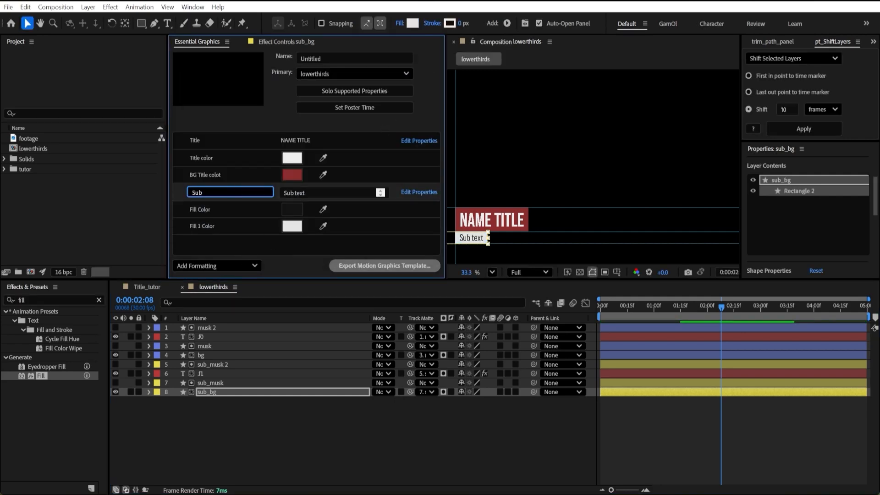
pyautogui.moveTo(206, 210); pyautogui.dragTo(169, 210)
pyautogui.write('Sub t')
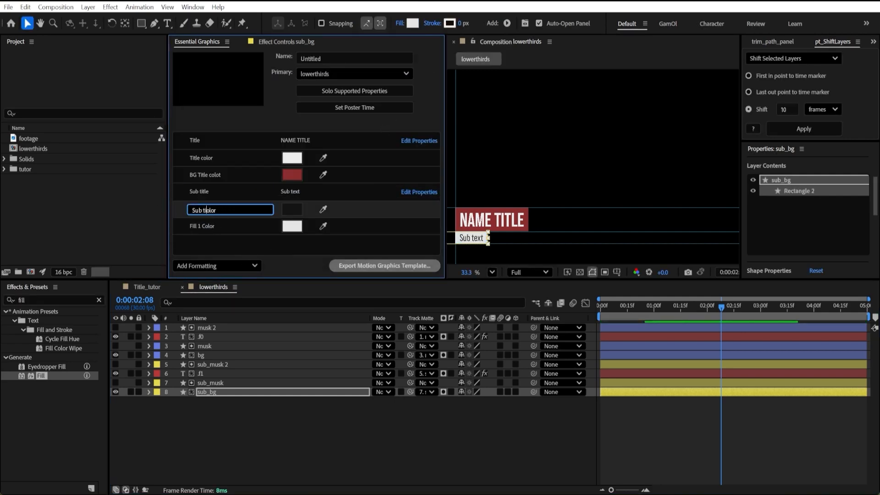
pyautogui.write('itle c')
pyautogui.press('Tab')
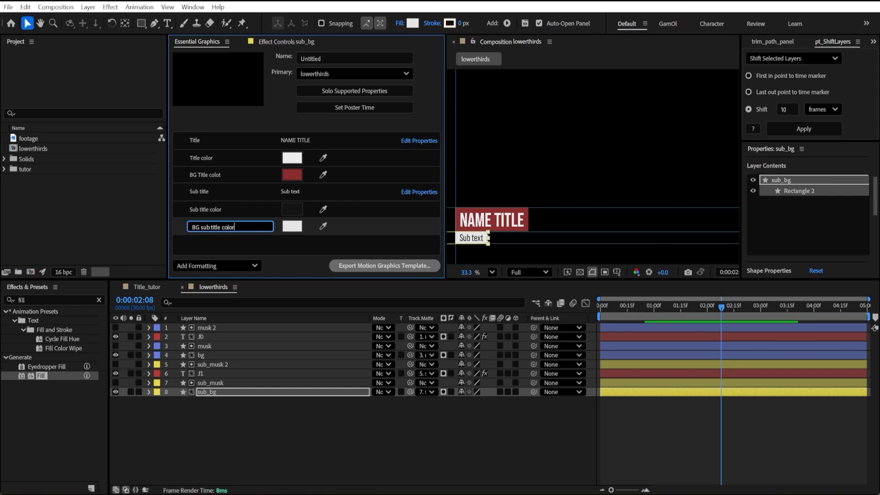
pyautogui.click(225, 249)
# Export the lowerthirds composition as a Motion Graphics template to the titles folder with the file name lowerthirds.
pyautogui.click(413, 427)
pyautogui.moveTo(445, 125); pyautogui.dragTo(406, 124)
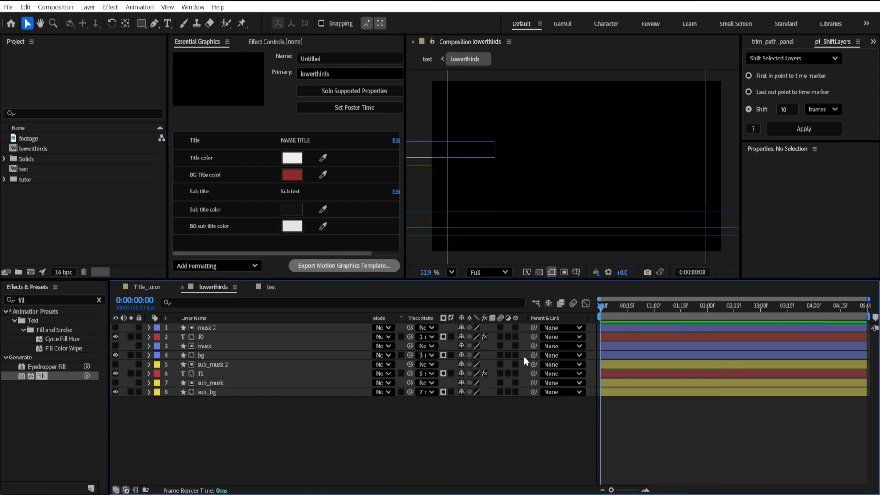
pyautogui.click(334, 269)
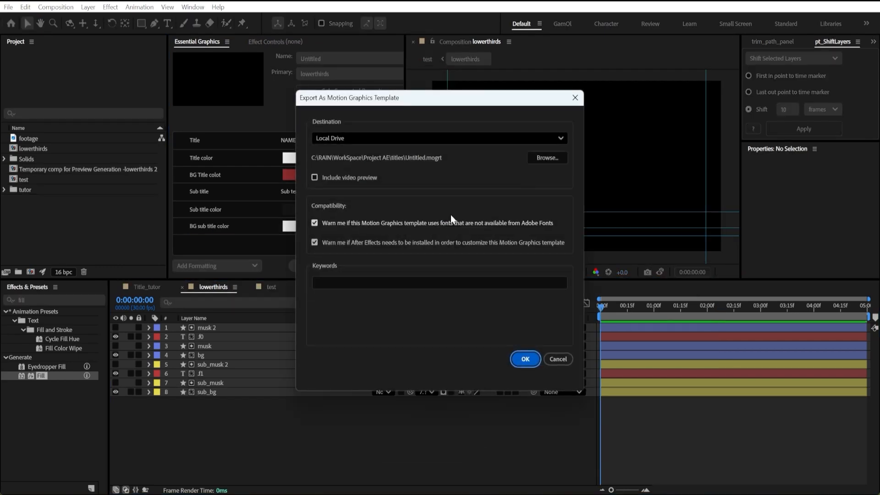
pyautogui.press('Return')
pyautogui.write('lower')
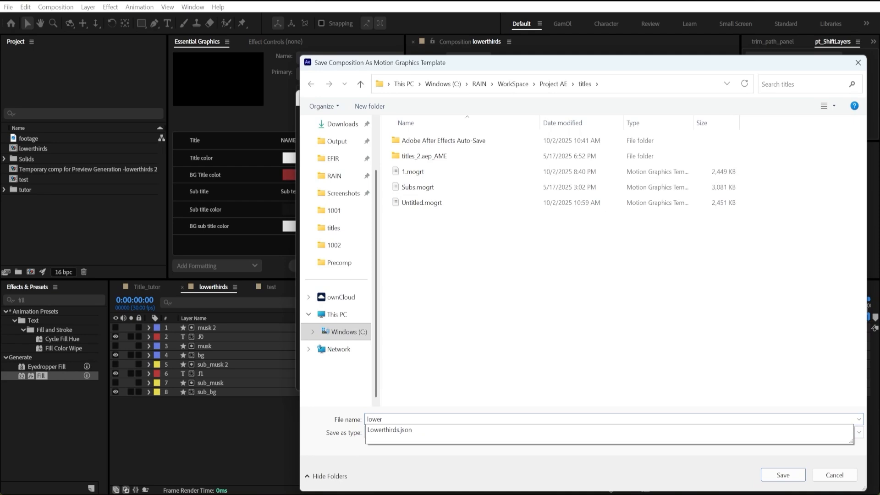
pyautogui.write('thirds')
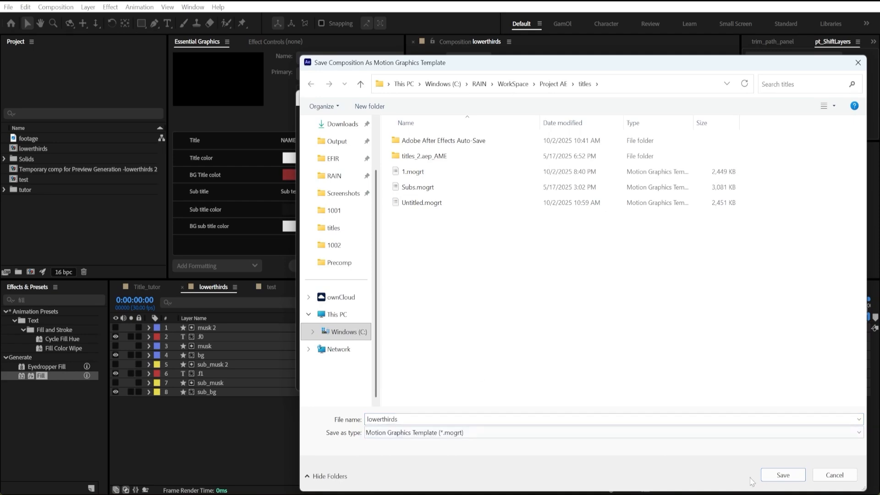
pyautogui.click(782, 475)
pyautogui.click(528, 358)
# Switch to Premiere Pro and create a new sequence in the tutor project with the default settings.
pyautogui.press('super')
pyautogui.rightClick(210, 389)
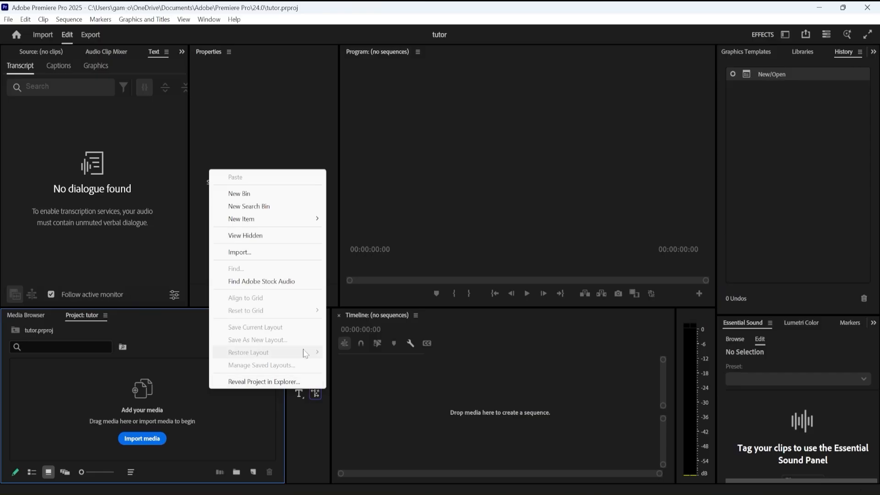
pyautogui.click(181, 400)
pyautogui.click(18, 316)
pyautogui.click(91, 320)
pyautogui.rightClick(187, 423)
pyautogui.moveTo(257, 250)
pyautogui.click(337, 249)
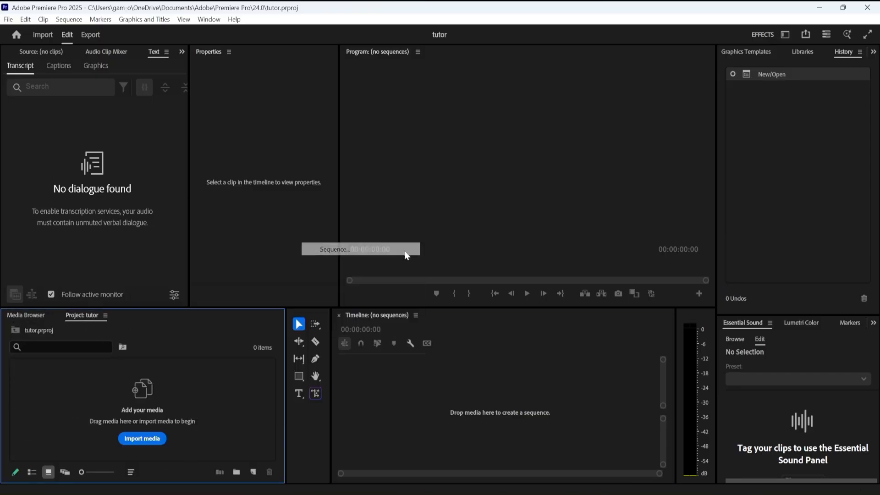
pyautogui.click(568, 451)
# Place the Untitled motion graphics template at the start of track V1 in Sequence 01.
pyautogui.click(756, 54)
pyautogui.moveTo(772, 218); pyautogui.dragTo(432, 406)
pyautogui.click(486, 300)
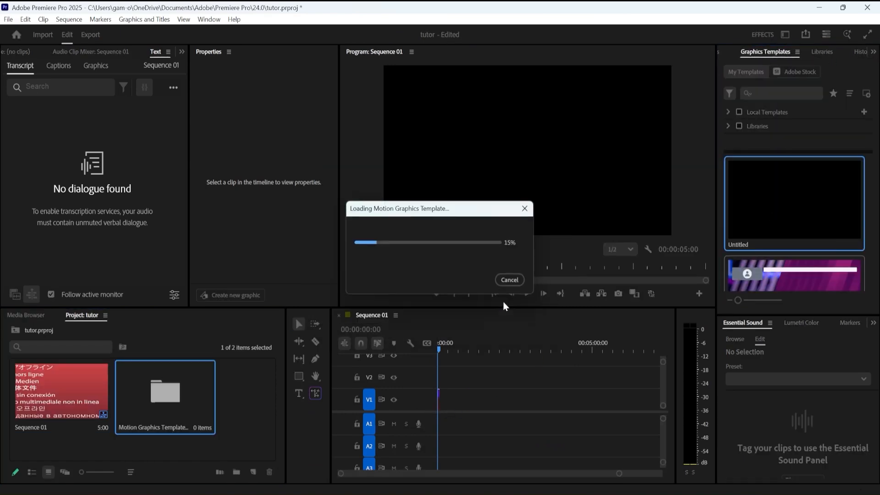
pyautogui.moveTo(578, 474); pyautogui.dragTo(404, 474)
# Set the scale of the template clip on V1 to 50%.
pyautogui.click(471, 400)
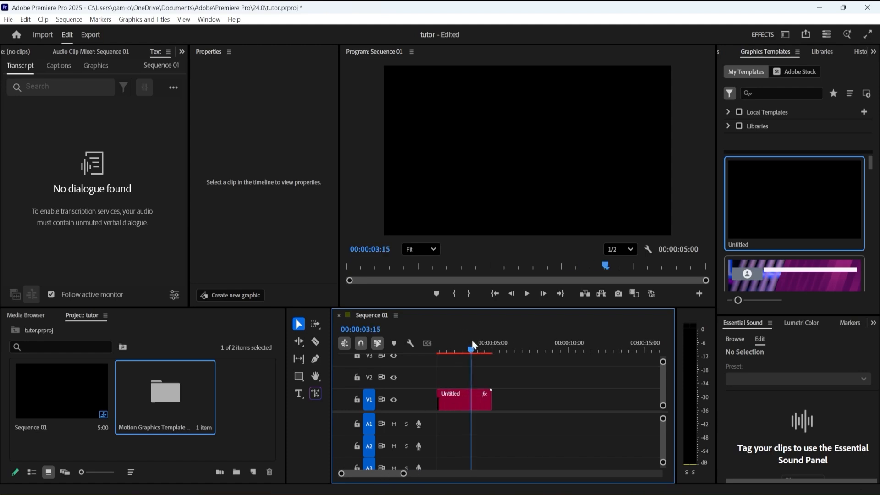
pyautogui.scroll(-3, 312, 248)
pyautogui.click(273, 217)
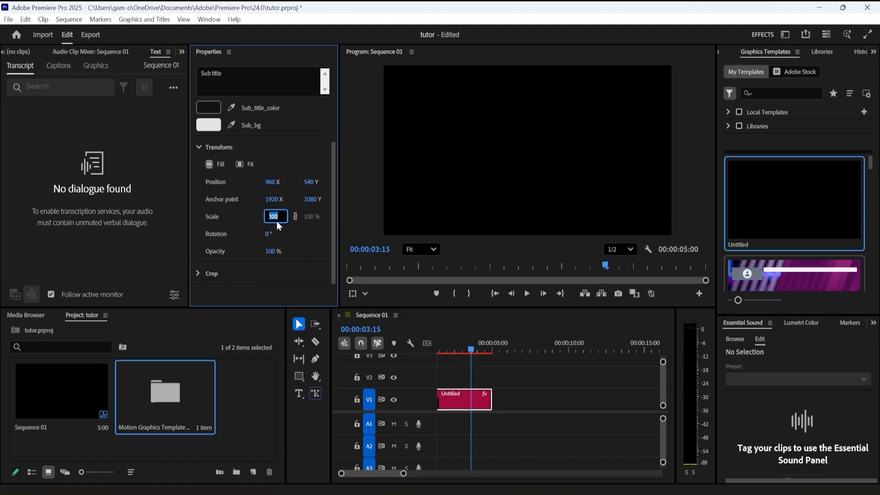
pyautogui.write('50')
pyautogui.press('Return')
# At 00:00:02:05, change the clip's main title to "NAME TITLE auto box" and its subtitle to "Sub title change".
pyautogui.click(470, 349)
pyautogui.moveTo(469, 349)
pyautogui.mouseDown()
pyautogui.moveTo(450, 350)
pyautogui.moveTo(471, 351)
pyautogui.mouseUp()
pyautogui.click(281, 206)
pyautogui.scroll(4, 259, 229)
pyautogui.click(262, 111)
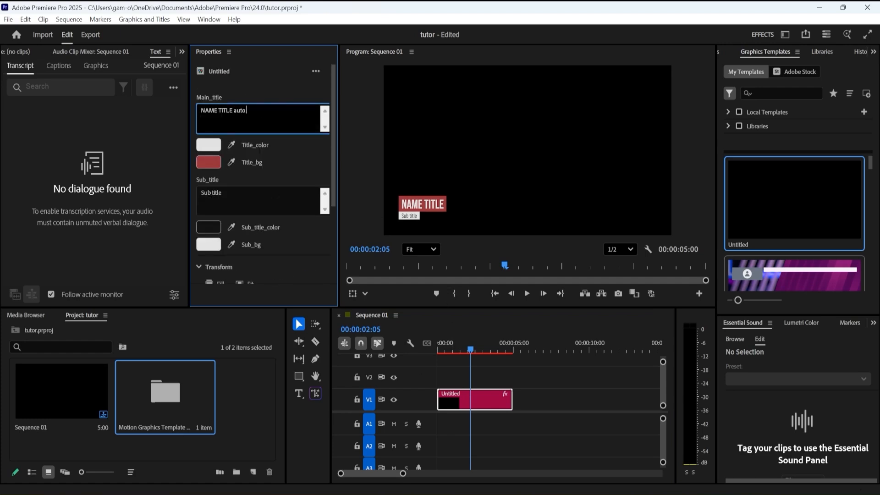
pyautogui.click(241, 198)
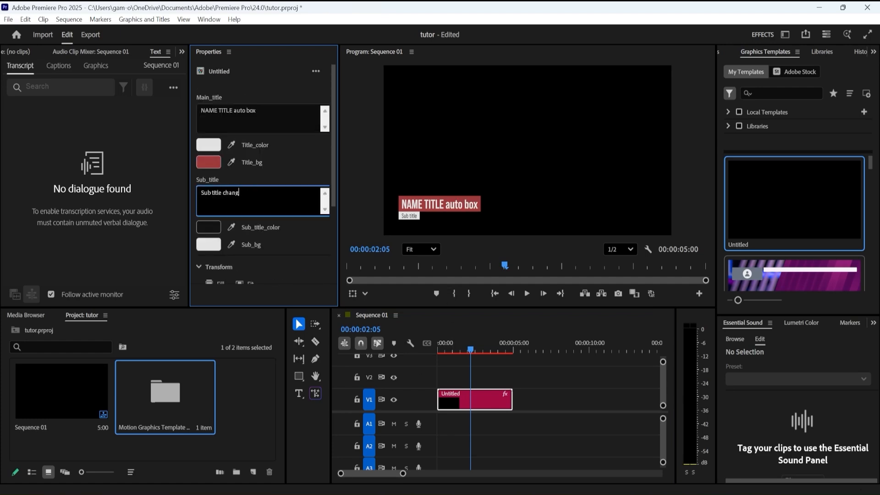
pyautogui.click(307, 164)
# Set the clip's title color to black, sampled from the frame, and its title background color to light gray.
pyautogui.click(232, 145)
pyautogui.click(409, 145)
pyautogui.click(208, 162)
pyautogui.click(356, 251)
pyautogui.click(509, 334)
pyautogui.click(216, 162)
pyautogui.click(323, 193)
pyautogui.click(512, 334)
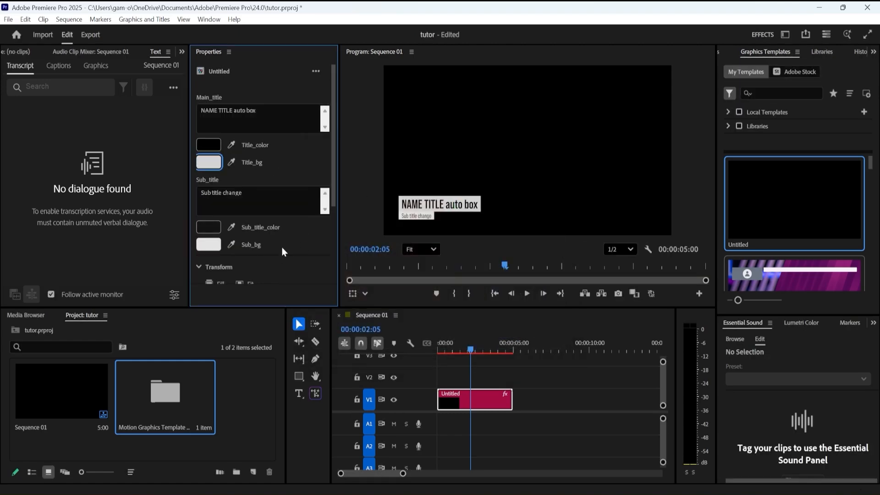
# Set the subtitle color to the title background's light gray by sampling it, and the subtitle background color to medium gray.
pyautogui.click(232, 227)
pyautogui.click(209, 162)
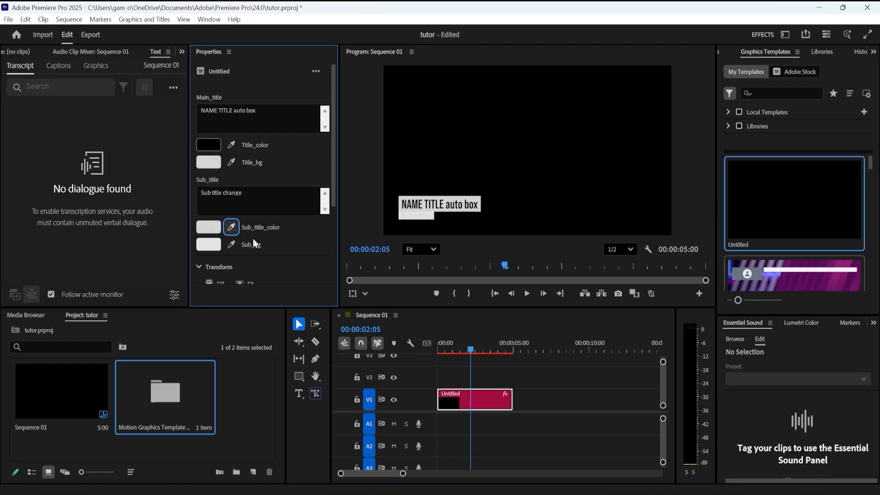
pyautogui.click(232, 244)
pyautogui.click(209, 144)
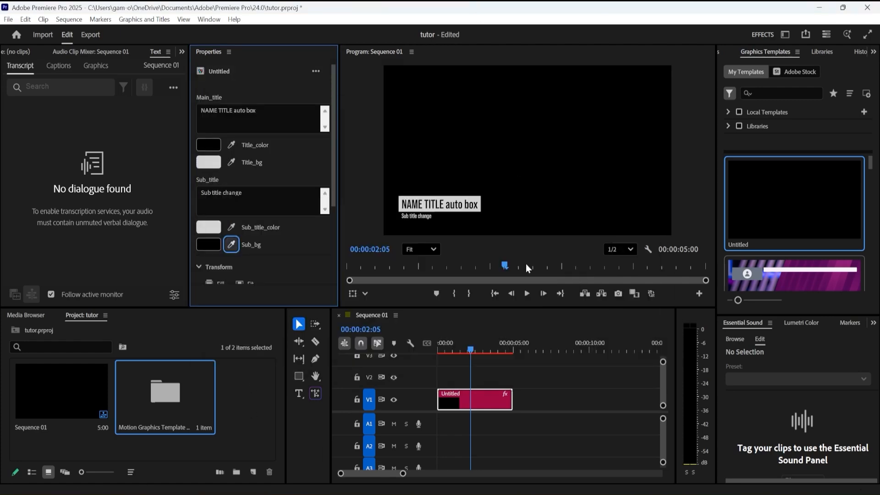
pyautogui.moveTo(439, 351)
pyautogui.mouseDown()
pyautogui.moveTo(492, 353)
pyautogui.moveTo(439, 340)
pyautogui.mouseUp()
pyautogui.click(208, 244)
pyautogui.click(317, 234)
pyautogui.click(518, 336)
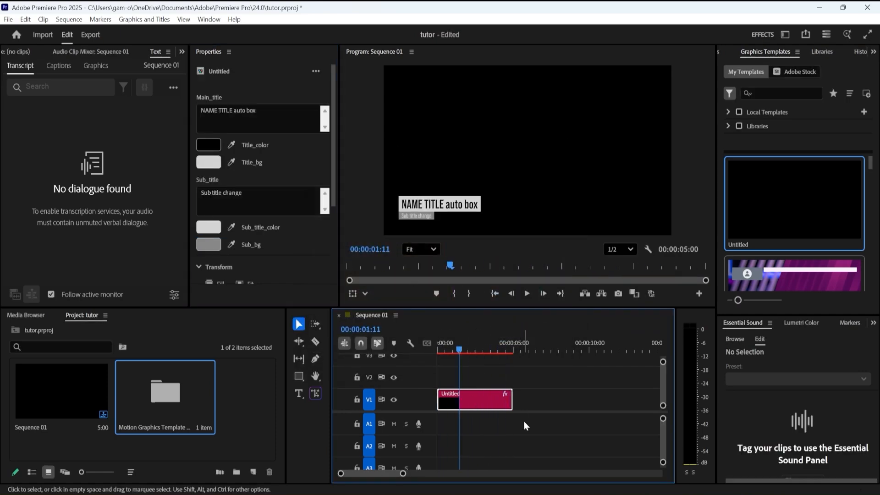
# Close Premiere Pro and open the Bodymovin extension in After Effects.
pyautogui.click(867, 7)
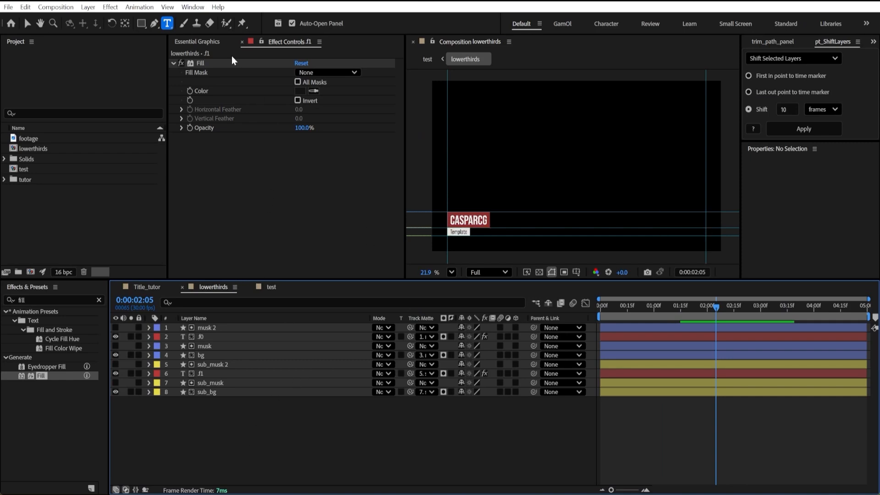
pyautogui.click(197, 42)
pyautogui.click(192, 6)
pyautogui.moveTo(234, 67)
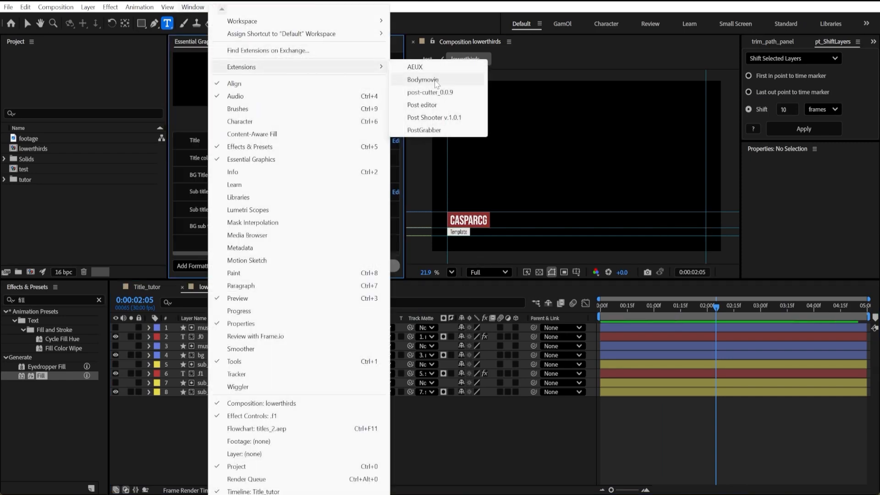
pyautogui.click(435, 80)
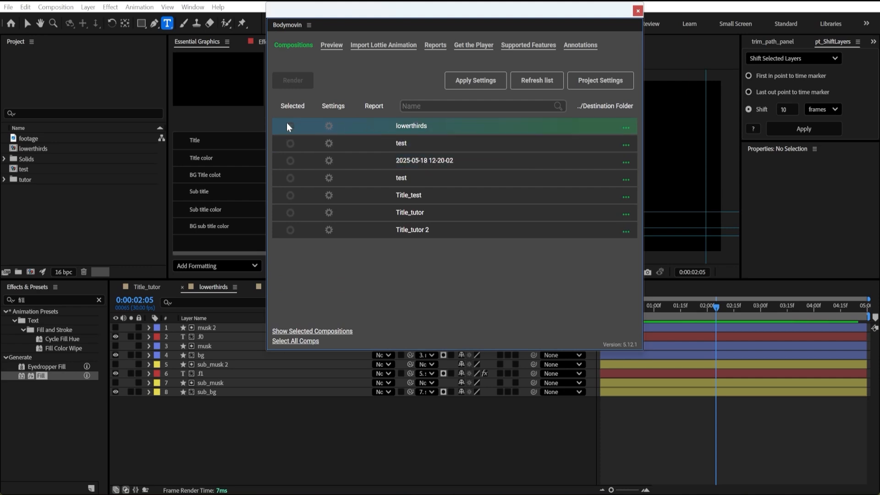
# Turn off Glyphs in the Bodymovin settings of the lowerthirds composition and select that composition for rendering.
pyautogui.click(327, 127)
pyautogui.click(287, 75)
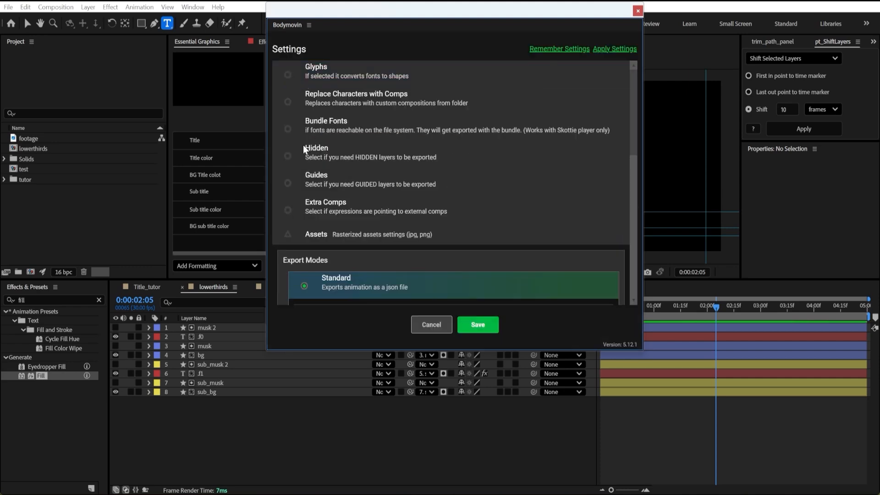
pyautogui.scroll(-6, 527, 207)
pyautogui.scroll(6, 527, 208)
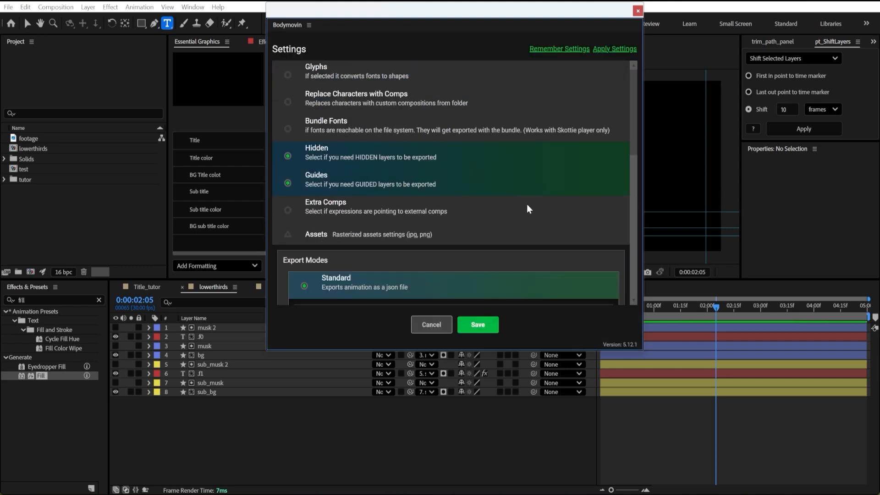
pyautogui.click(479, 325)
pyautogui.click(612, 131)
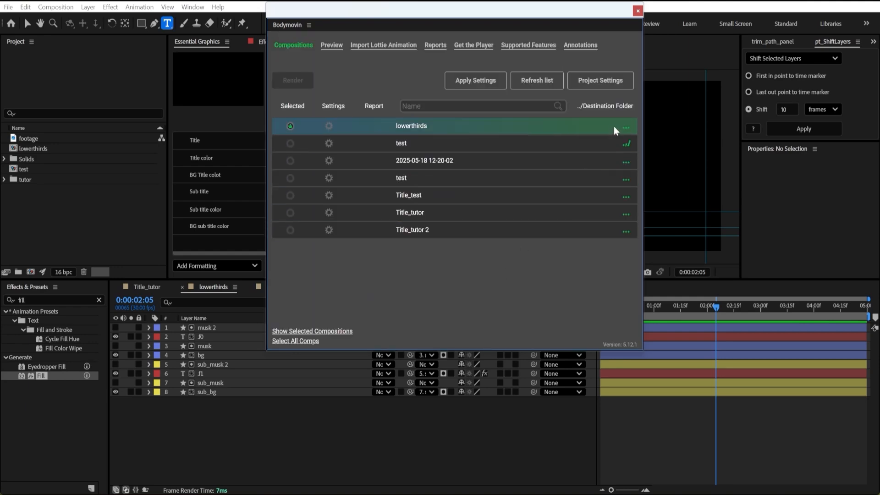
# Render the lowerthirds composition to lowerthirds.json in the titles folder and close Bodymovin.
pyautogui.click(628, 129)
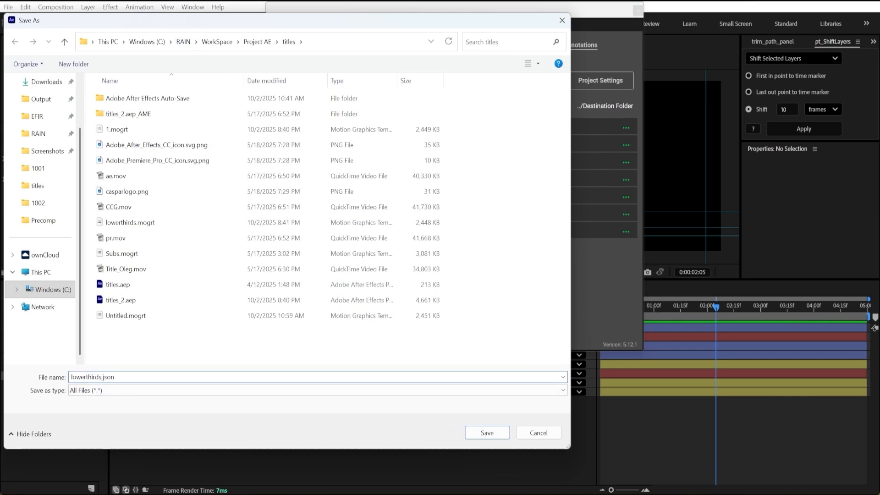
pyautogui.click(488, 433)
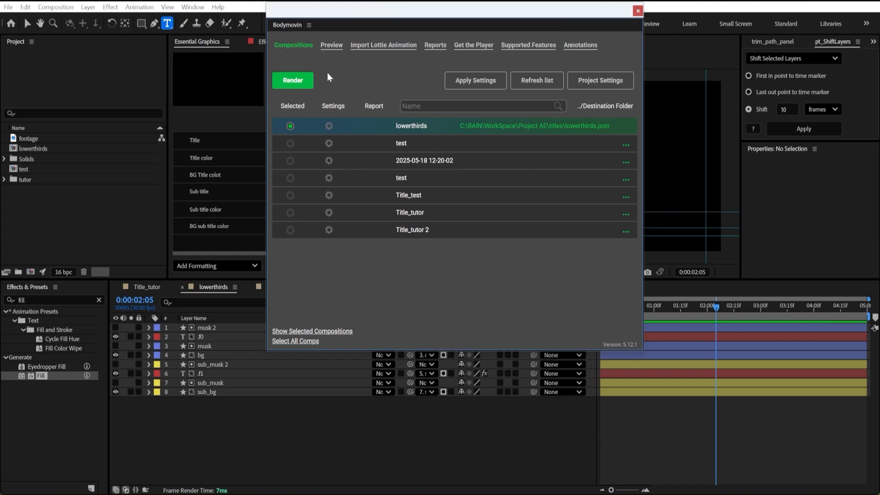
pyautogui.click(294, 85)
pyautogui.click(478, 336)
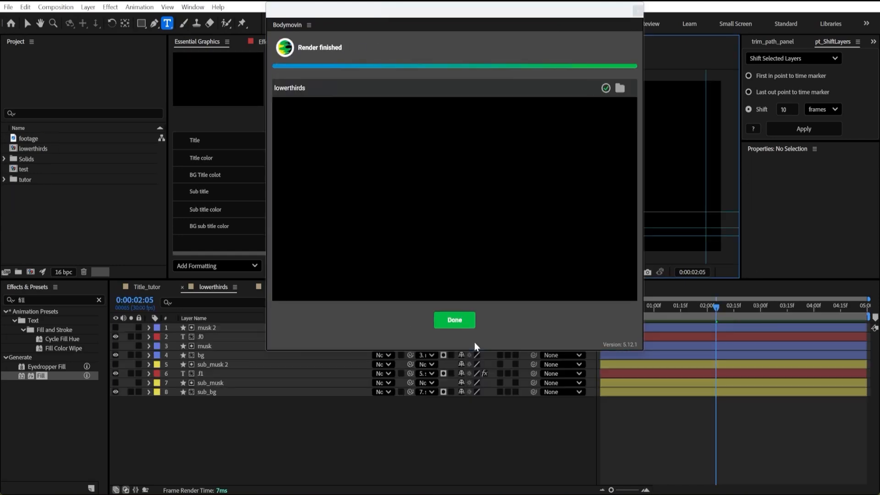
pyautogui.click(454, 320)
pyautogui.click(638, 14)
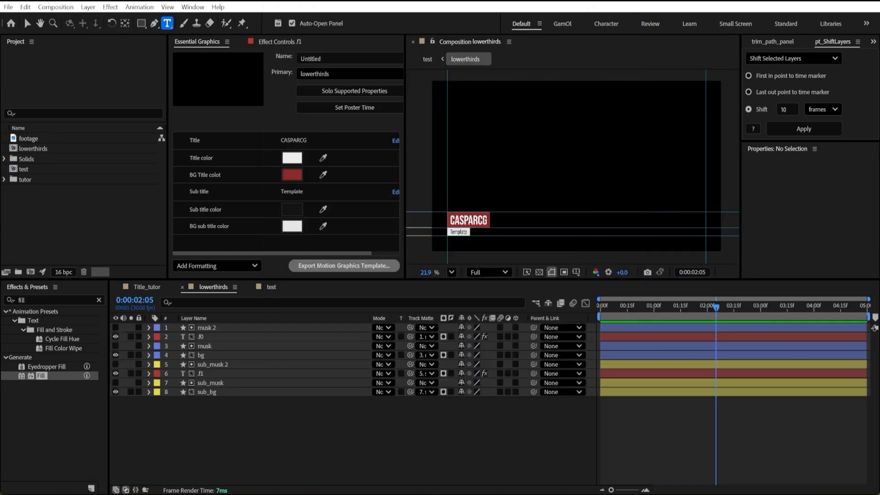
# Switch to File Explorer and copy the rendered lowerthirds.json from the titles folder.
pyautogui.hotkey('alt', 'Tab')
pyautogui.click(344, 265)
pyautogui.press('F5')
pyautogui.click(346, 304)
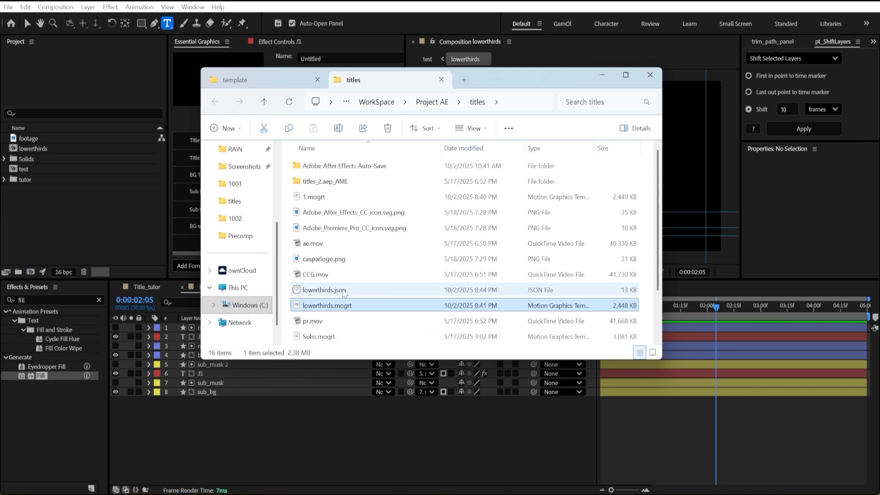
pyautogui.click(344, 292)
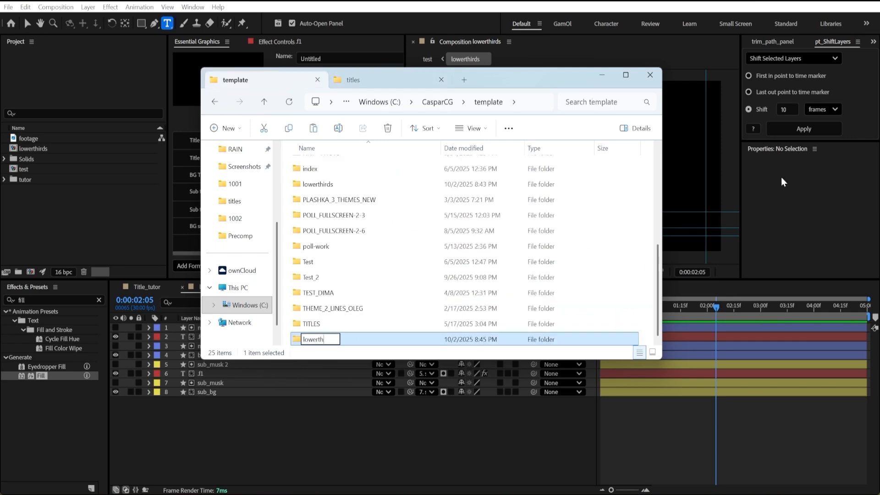
# Name the new folder in CasparCG's template folder lowerthirds and paste lowerthirds.json into it.
pyautogui.press('Return')
pyautogui.press('Return')
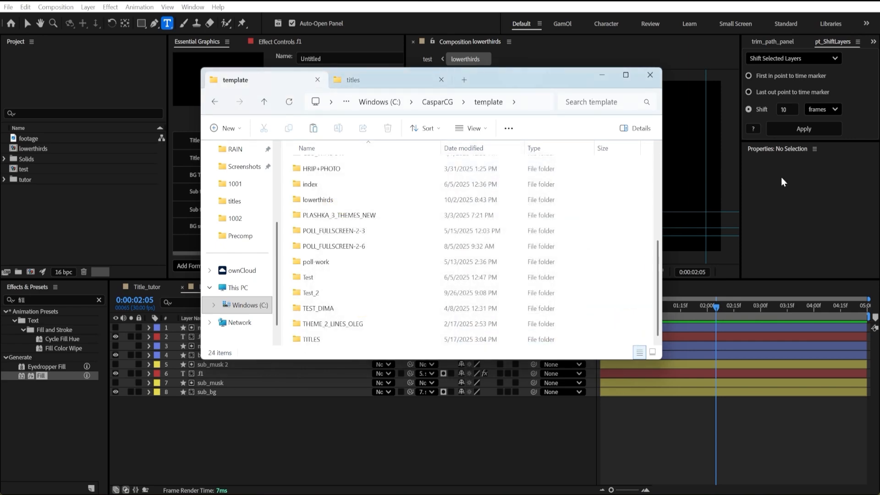
pyautogui.scroll(1, 395, 232)
pyautogui.doubleClick(353, 241)
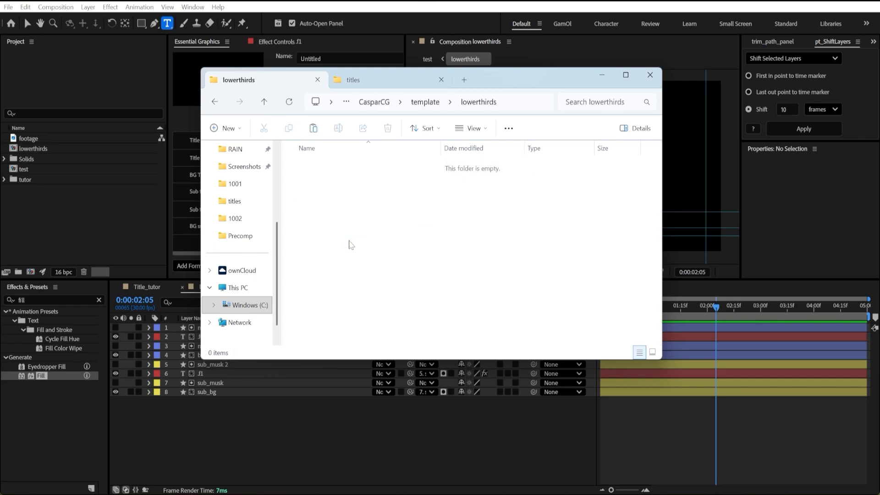
pyautogui.moveTo(352, 204); pyautogui.dragTo(411, 243)
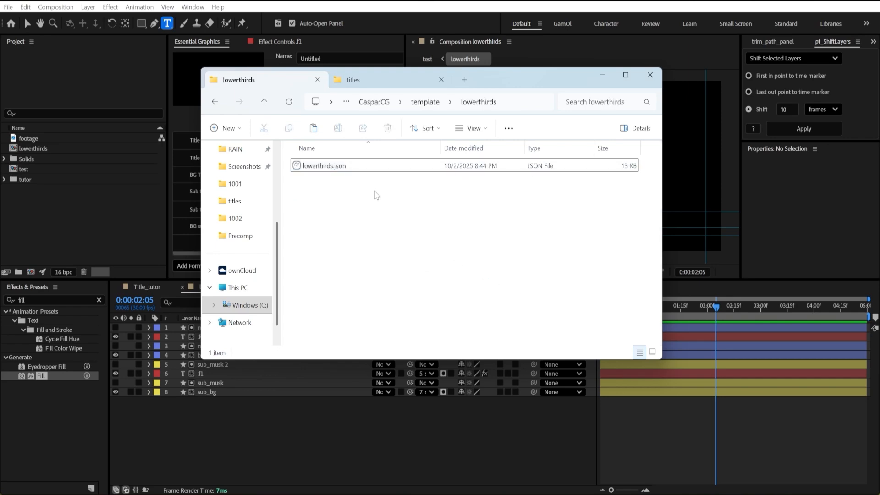
# Copy all files from the 4-2_SOURCE-LEFT-LB template folder into the lowerthirds folder.
pyautogui.click(215, 101)
pyautogui.scroll(5, 327, 226)
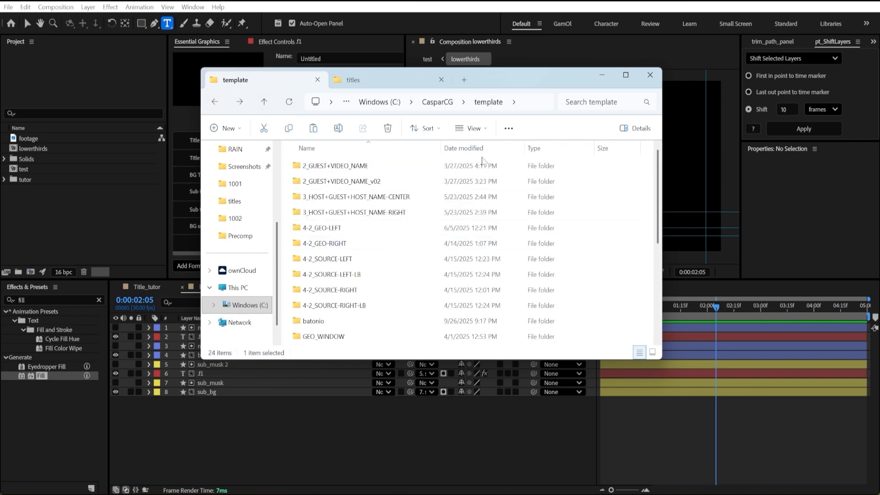
pyautogui.doubleClick(332, 229)
pyautogui.click(214, 101)
pyautogui.click(373, 305)
pyautogui.doubleClick(333, 275)
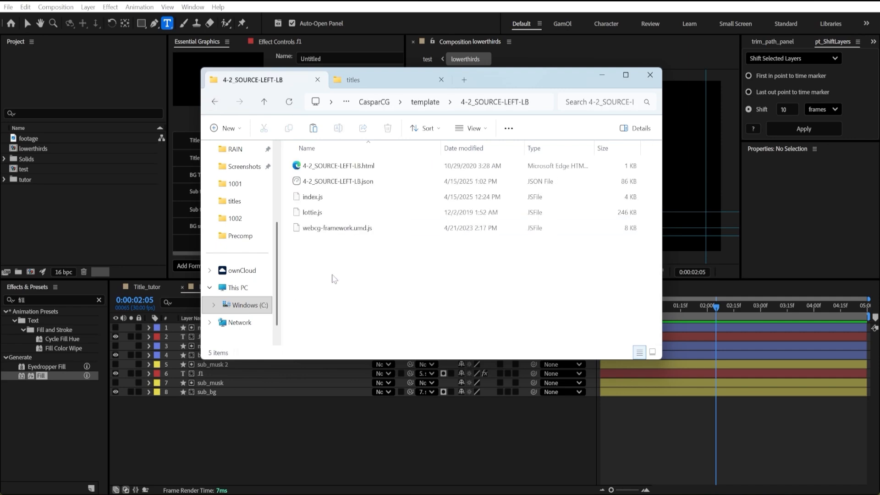
pyautogui.hotkey('ctrl', 'a')
pyautogui.click(216, 102)
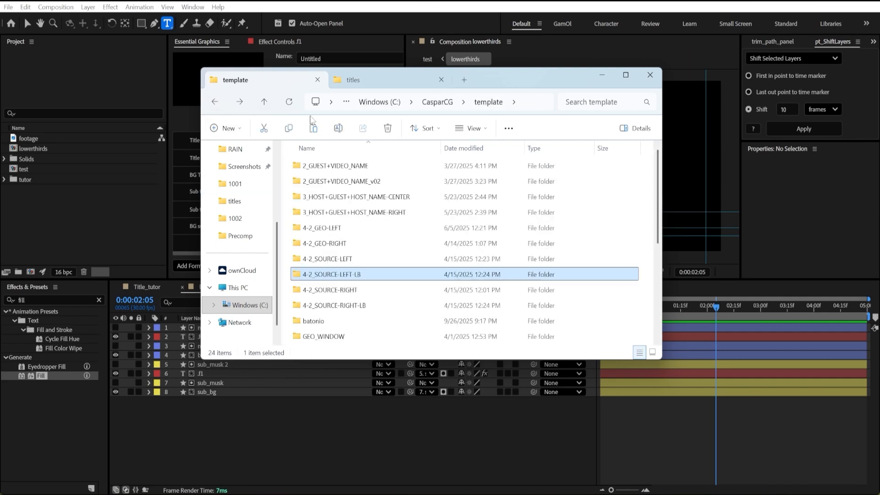
pyautogui.doubleClick(431, 292)
pyautogui.hotkey('ctrl', 'v')
# Delete the copied 4-2_SOURCE-LEFT-LB.json from the lowerthirds folder.
pyautogui.click(518, 275)
pyautogui.click(365, 198)
pyautogui.press('Delete')
# Rename 4-2_SOURCE-LEFT-LB.html as lowerthirds.html, reusing the name of the lowerthirds.json file.
pyautogui.rightClick(334, 154)
pyautogui.rightClick(320, 167)
pyautogui.click(400, 180)
pyautogui.hotkey('ctrl', 'c')
pyautogui.rightClick(367, 183)
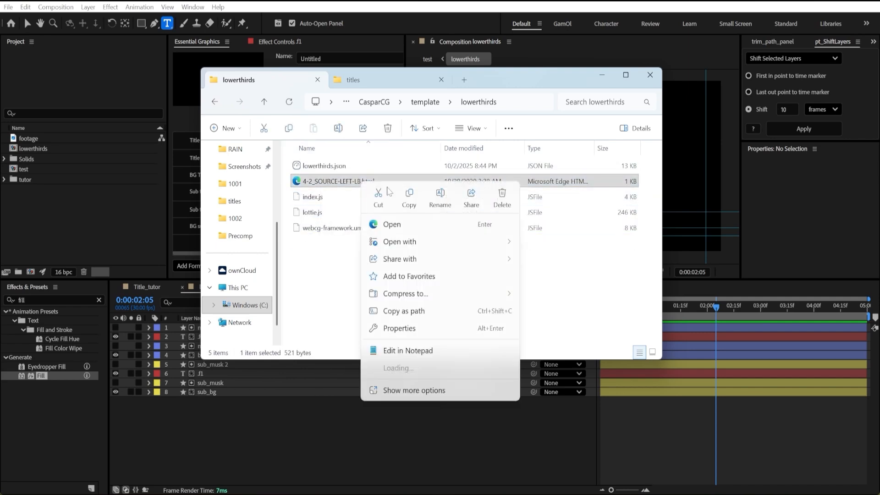
pyautogui.click(440, 198)
pyautogui.hotkey('ctrl', 'v')
pyautogui.click(393, 285)
# Open index.js from the lowerthirds folder in Notepad.
pyautogui.rightClick(314, 197)
pyautogui.moveTo(420, 255)
pyautogui.moveTo(433, 239)
pyautogui.click(543, 252)
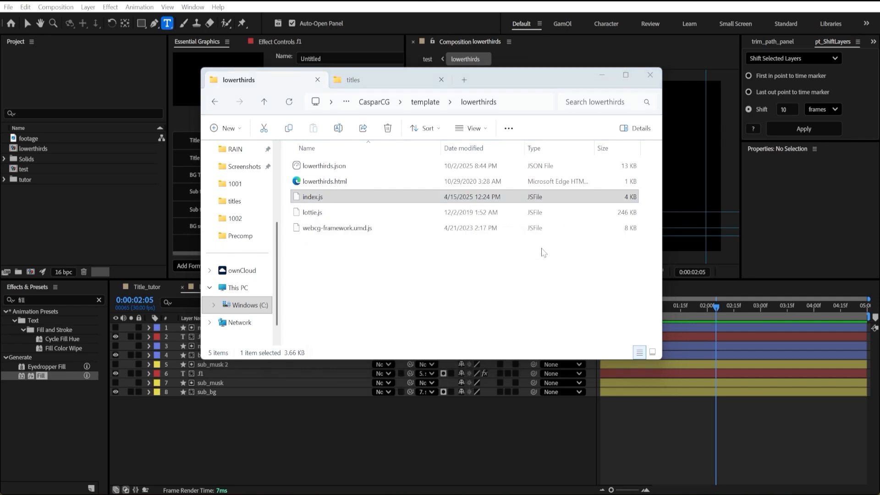
pyautogui.click(471, 268)
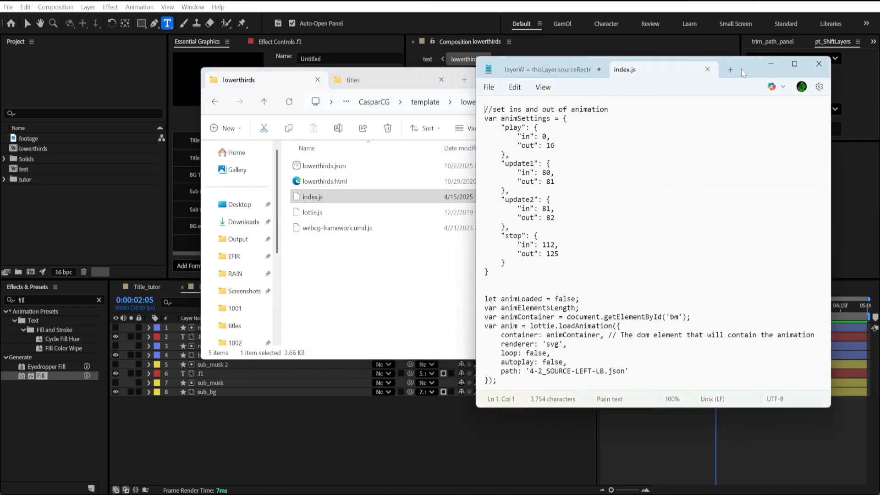
# Set the play animation's out frame to 46 in index.js, matching the end of the intro keyframes in the After Effects lowerthirds composition.
pyautogui.moveTo(741, 73); pyautogui.dragTo(584, 74)
pyautogui.click(358, 156)
pyautogui.moveTo(339, 128); pyautogui.dragTo(327, 155)
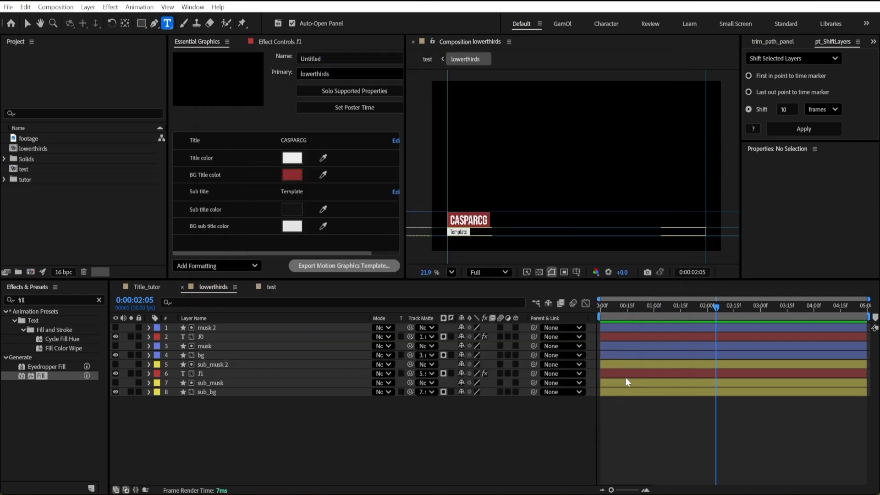
pyautogui.click(132, 312)
pyautogui.press('Home')
pyautogui.moveTo(334, 456); pyautogui.dragTo(220, 326)
pyautogui.press('u')
pyautogui.click(459, 443)
pyautogui.click(680, 307)
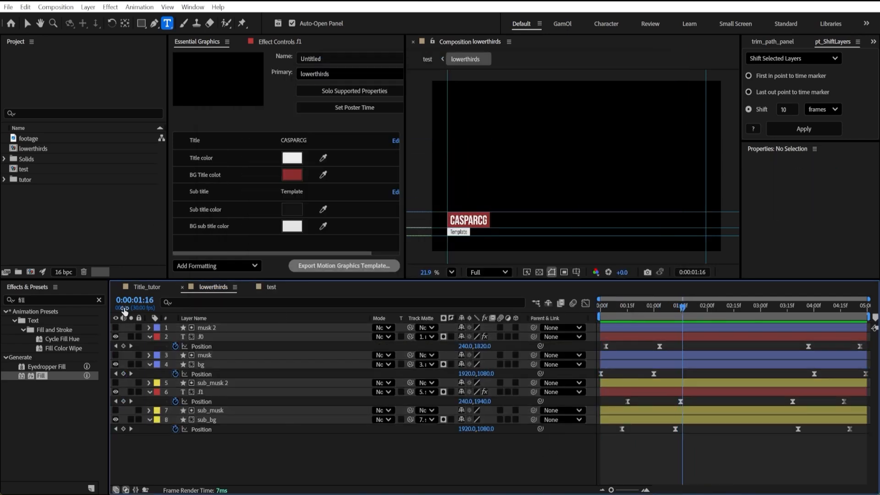
pyautogui.hotkey('alt', 'Tab')
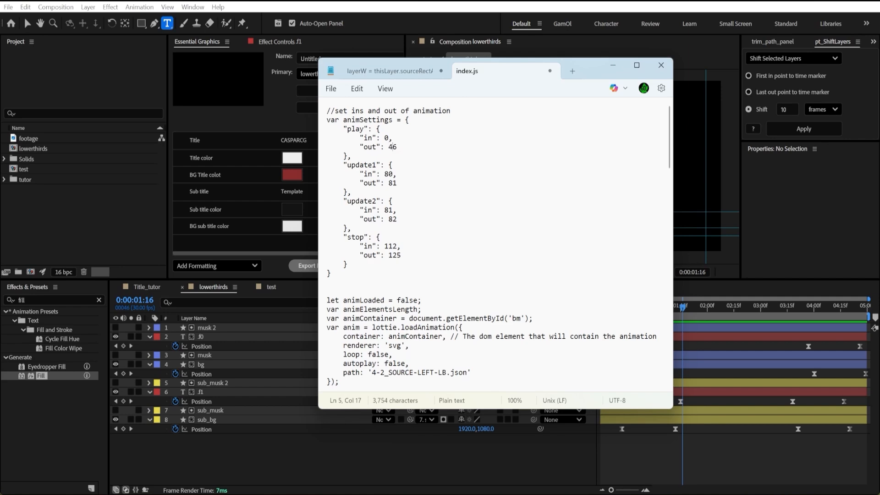
# Set the stop animation's in frame to 108 and out frame to 149 in index.js, using the outro's first keyframe and the composition end.
pyautogui.hotkey('alt', 'Tab')
pyautogui.click(793, 306)
pyautogui.press('End')
pyautogui.hotkey('alt', 'Tab')
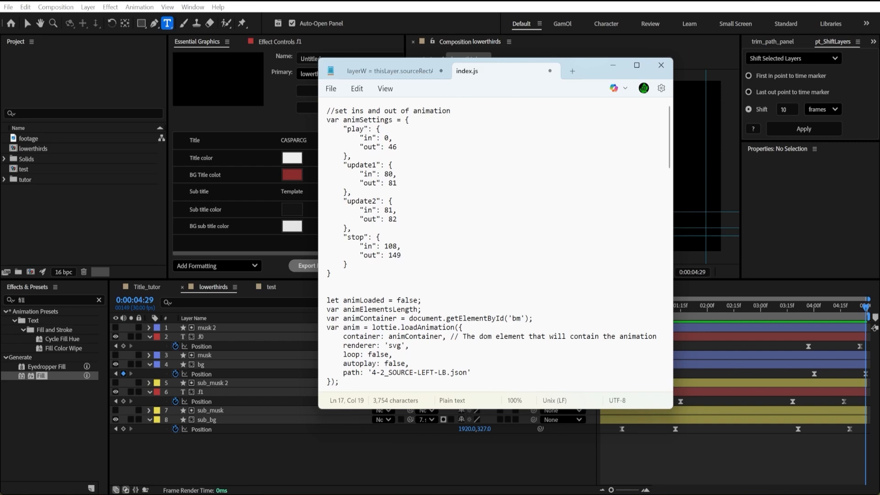
# Point the animation path in index.js to lowerthirds.json and save the file.
pyautogui.click(332, 92)
pyautogui.click(468, 192)
pyautogui.moveTo(372, 372); pyautogui.dragTo(441, 372)
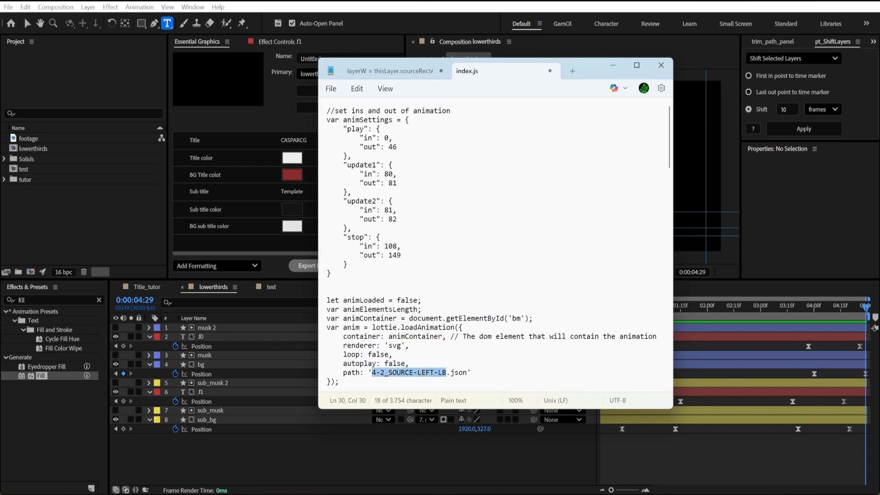
pyautogui.hotkey('ctrl', 'v')
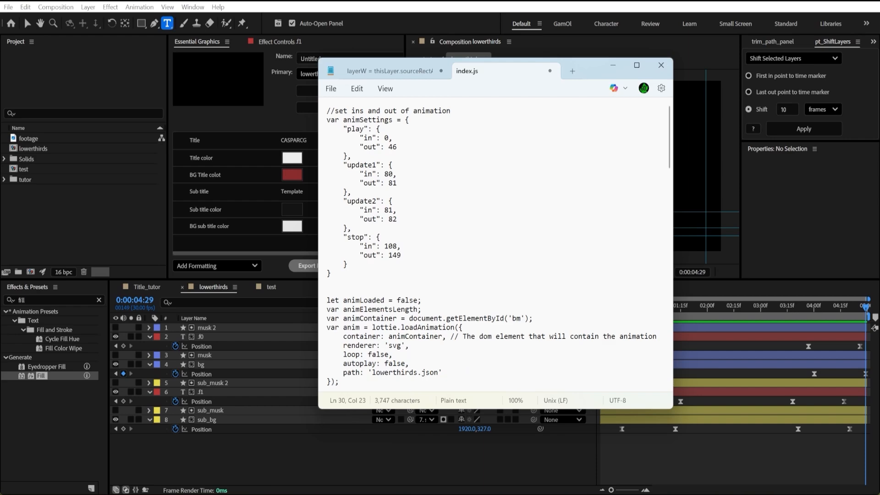
pyautogui.click(331, 88)
pyautogui.click(337, 196)
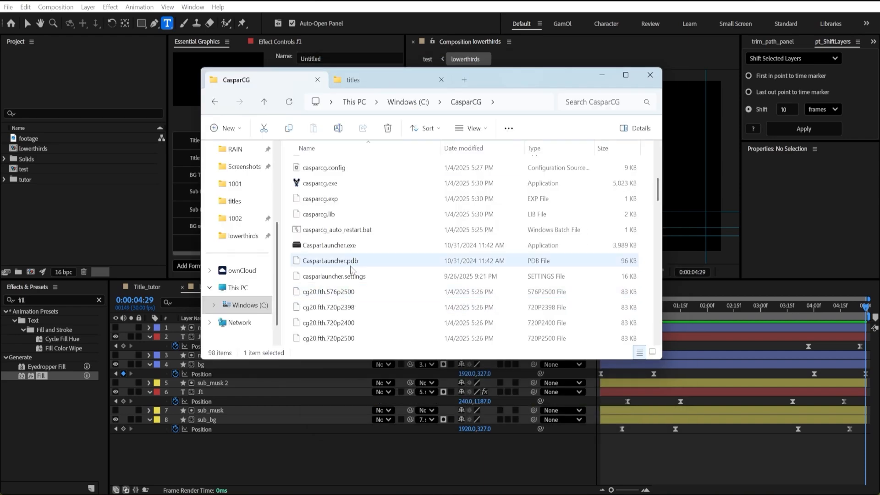
# Launch CasparLauncher.exe and the CasparCG Client, and arrange the screen consumer window and the client side by side.
pyautogui.doubleClick(349, 246)
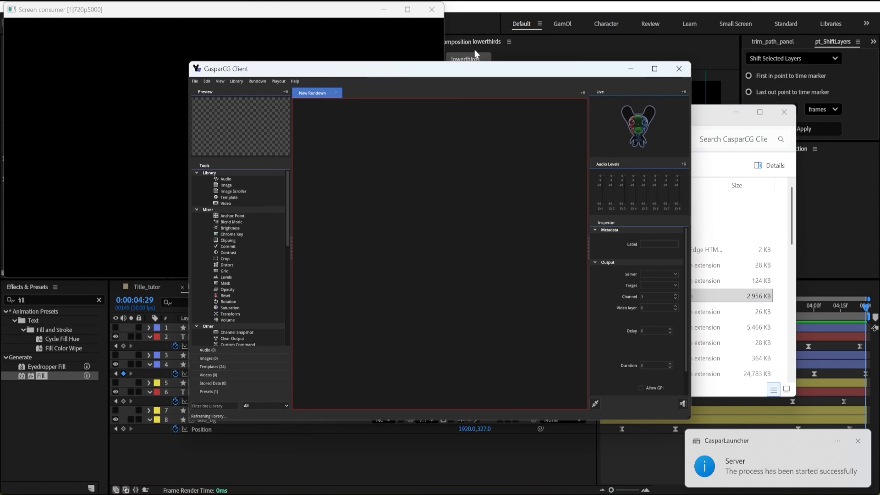
pyautogui.moveTo(470, 71); pyautogui.dragTo(879, 104)
pyautogui.click(722, 11)
pyautogui.click(291, 36)
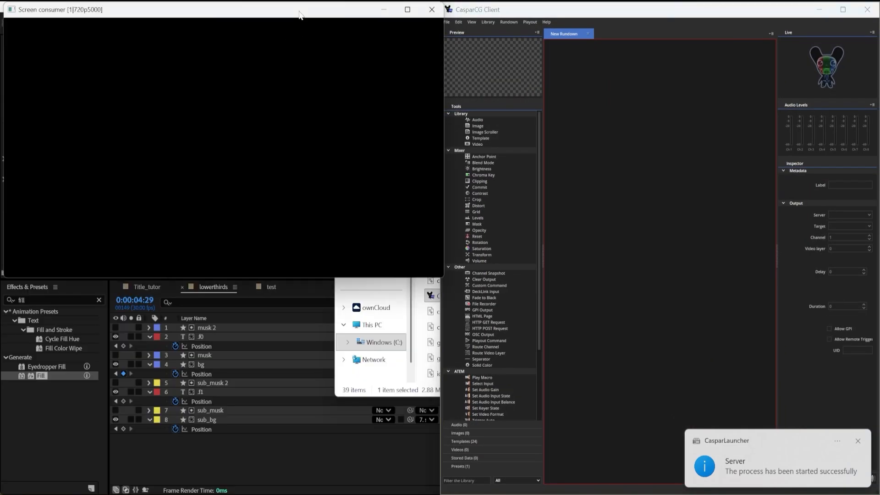
pyautogui.click(859, 441)
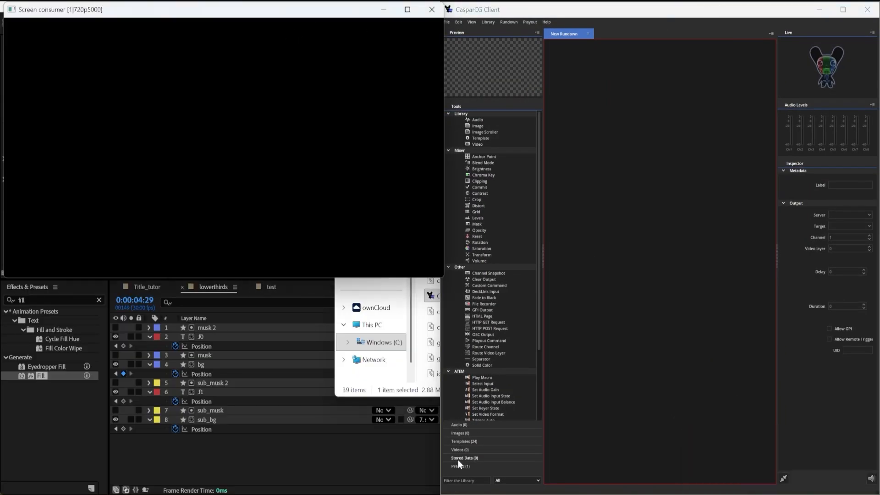
# Add the LOWERTHIRDS/LOWERTHIRDS template to the rundown in the CasparCG Client and widen the Inspector.
pyautogui.click(466, 442)
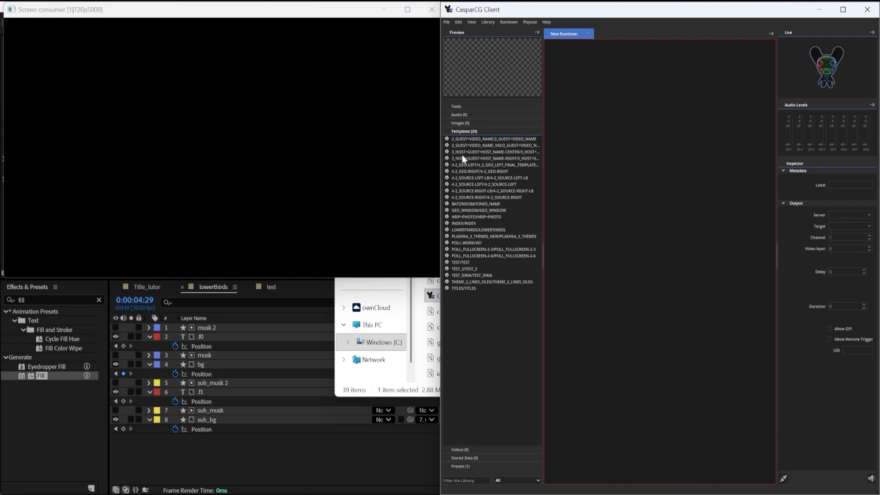
pyautogui.click(463, 230)
pyautogui.moveTo(494, 231); pyautogui.dragTo(617, 46)
pyautogui.moveTo(777, 372); pyautogui.dragTo(701, 343)
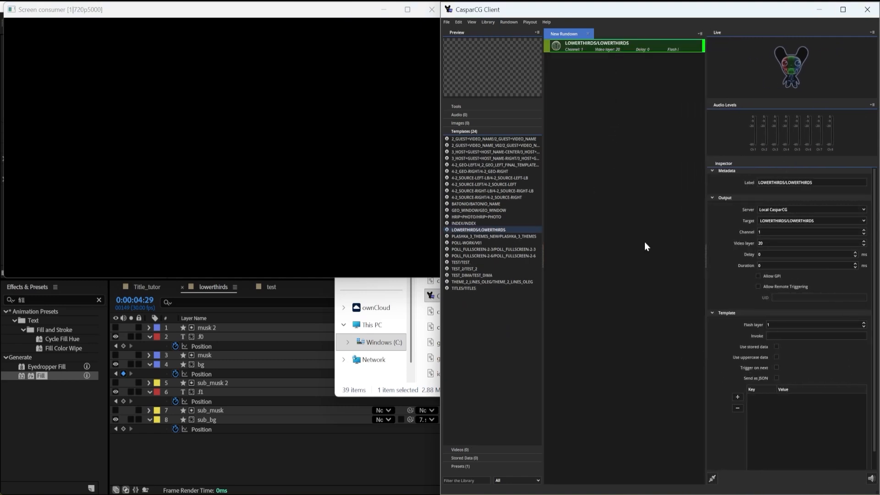
# Play the lowerthirds template with its default text on the output and stop it.
pyautogui.click(531, 22)
pyautogui.click(534, 38)
pyautogui.click(530, 22)
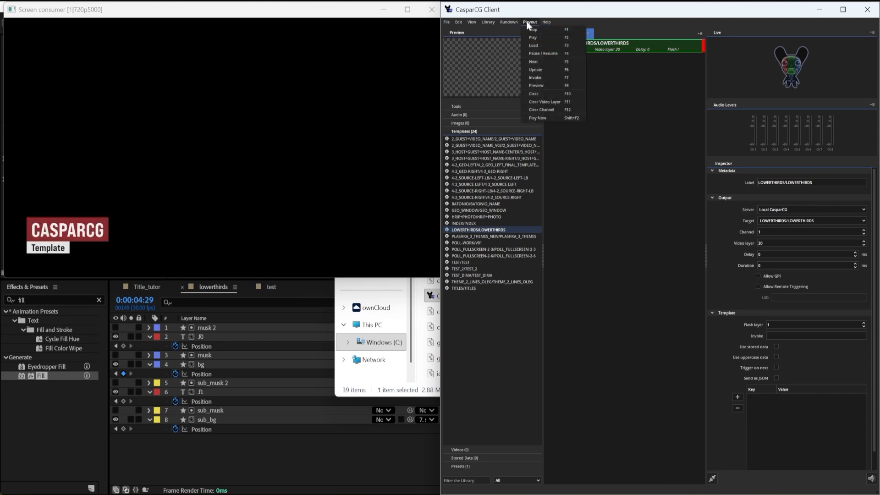
pyautogui.click(543, 30)
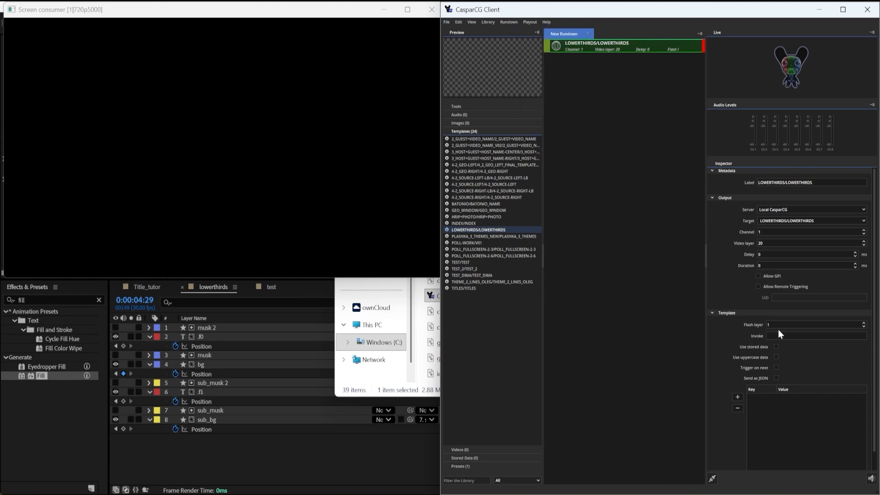
# Add the template data keys f0 and f1 to the lowerthirds rundown item.
pyautogui.click(737, 396)
pyautogui.click(739, 398)
pyautogui.click(742, 397)
pyautogui.click(747, 397)
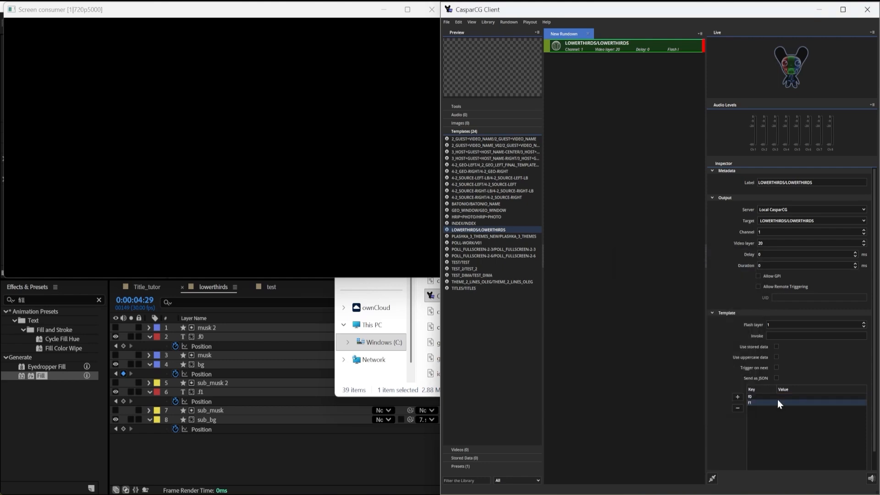
# Enter the person's first name in capitals as the f0 value and "Hello there!" as the f1 value.
pyautogui.doubleClick(785, 397)
pyautogui.write('Oleg')
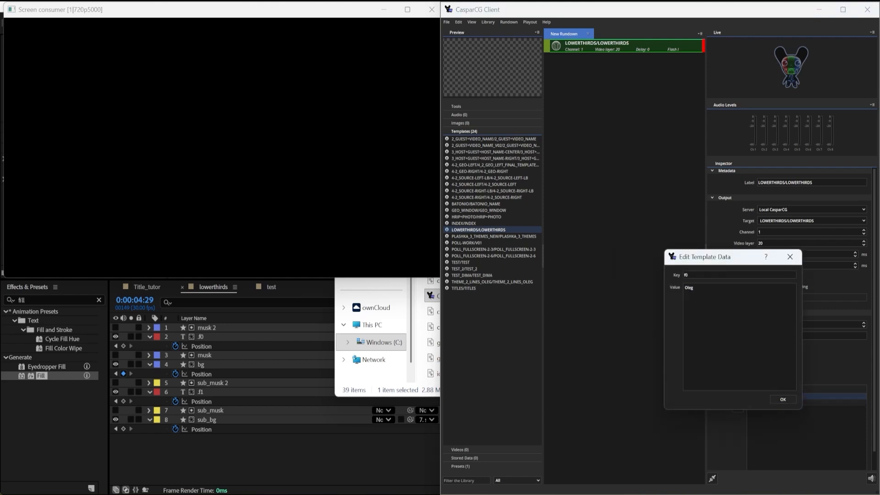
pyautogui.click(784, 400)
pyautogui.doubleClick(788, 403)
pyautogui.write('Hello there!')
pyautogui.click(786, 407)
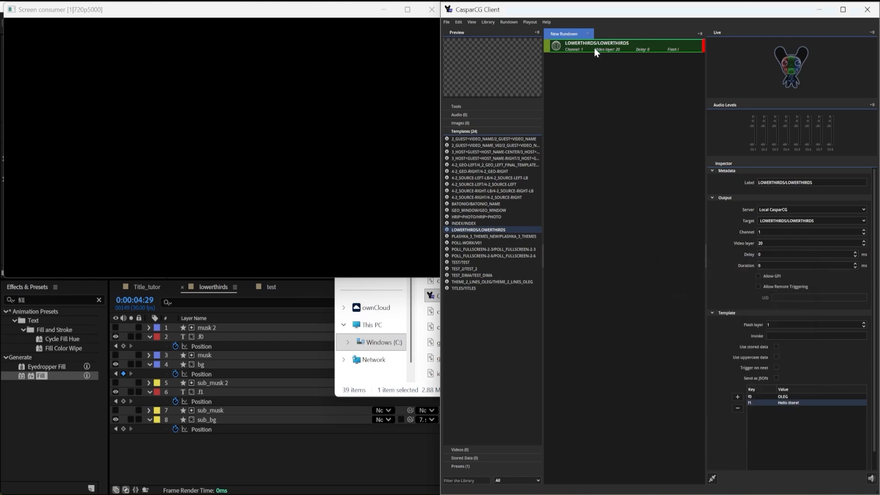
# Test the lowerthirds template's play and stop animations with the custom f0 and f1 text.
pyautogui.press('F2')
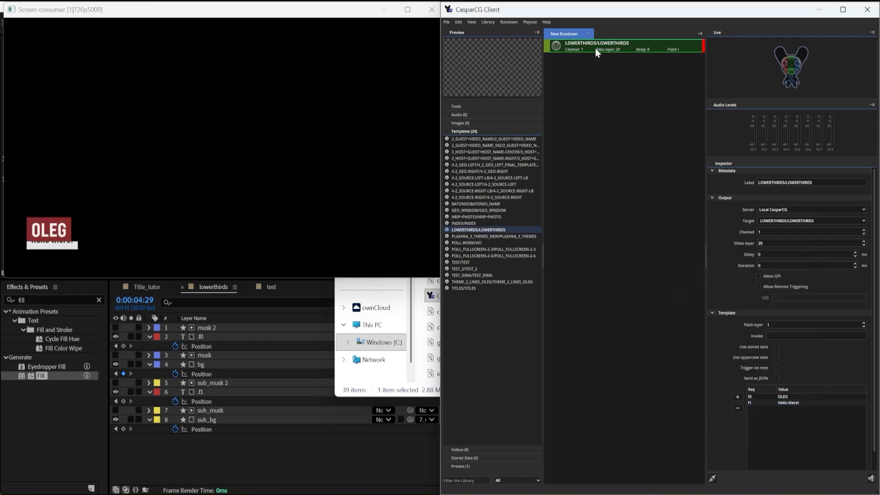
pyautogui.press('F1')
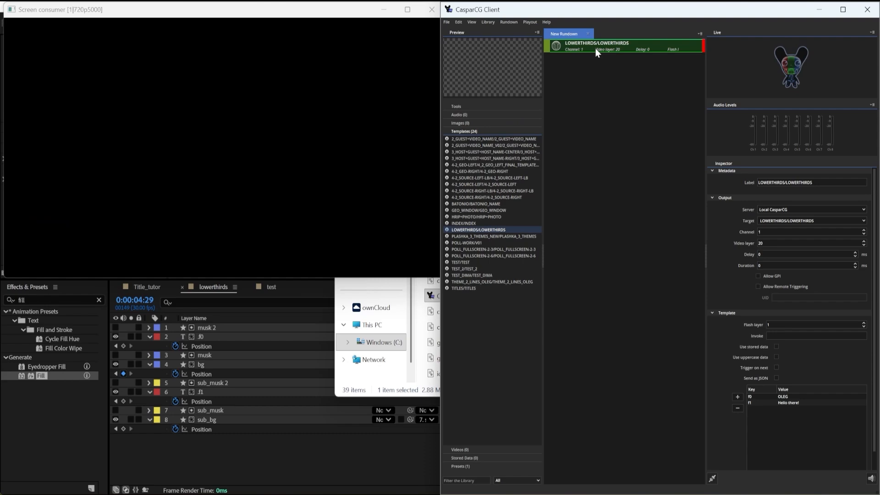